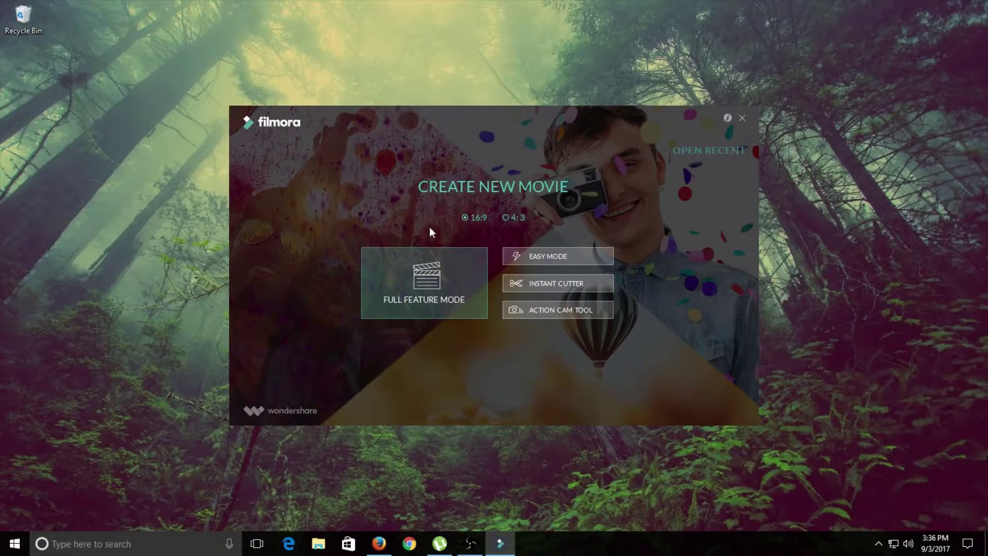
Start a new 16:9 movie project in Full Feature Mode
left_click(442, 278)
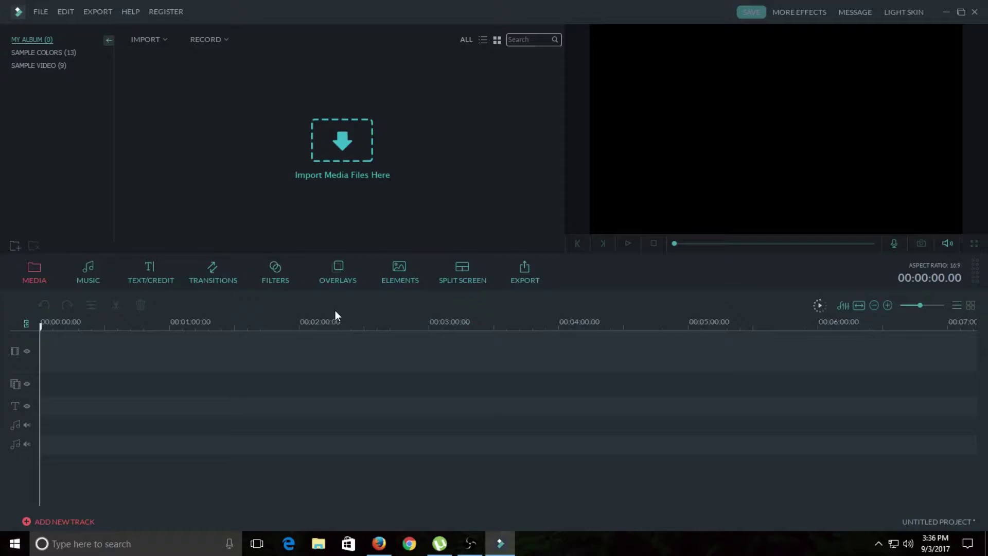
left_click(914, 16)
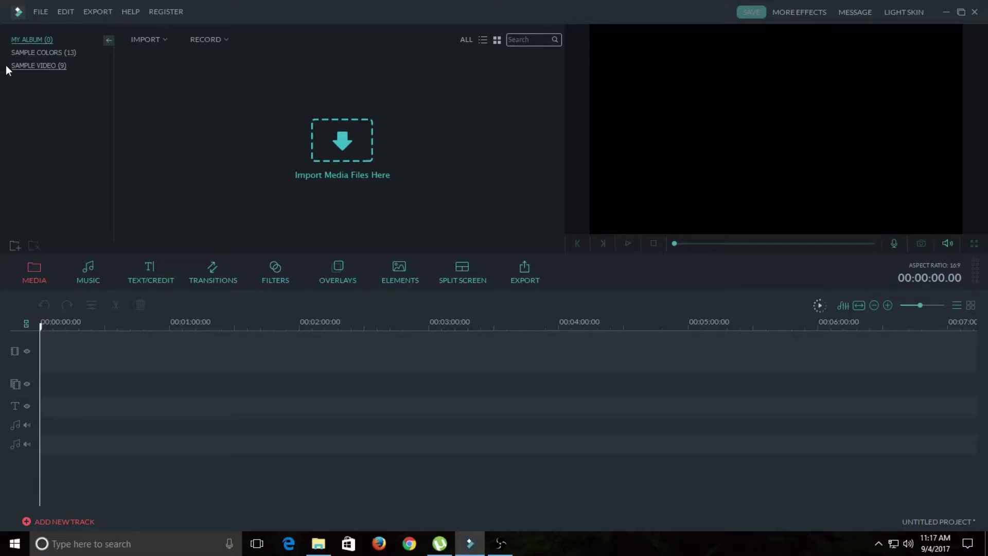
Create a new media album, keeping the suggested name My Album 2
left_click(15, 246)
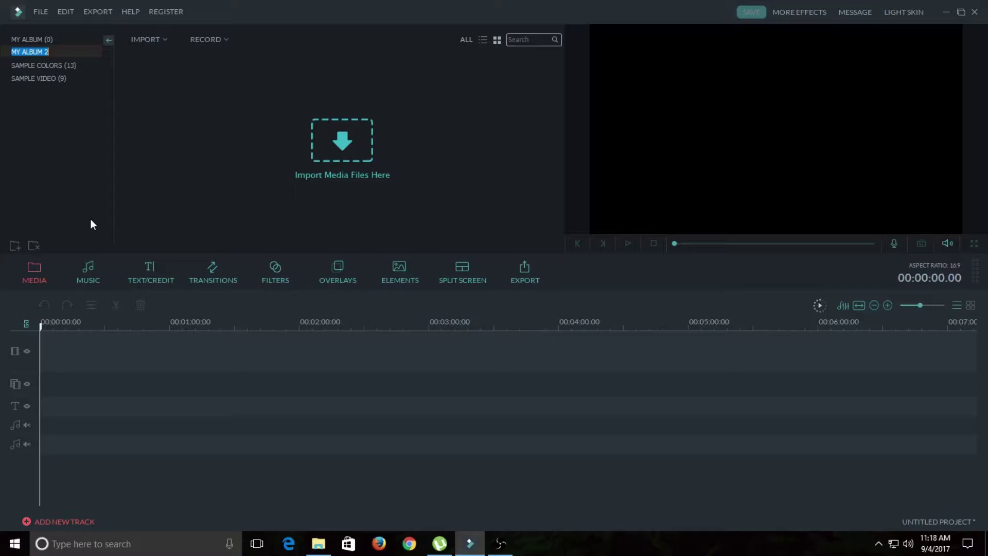
key("Return")
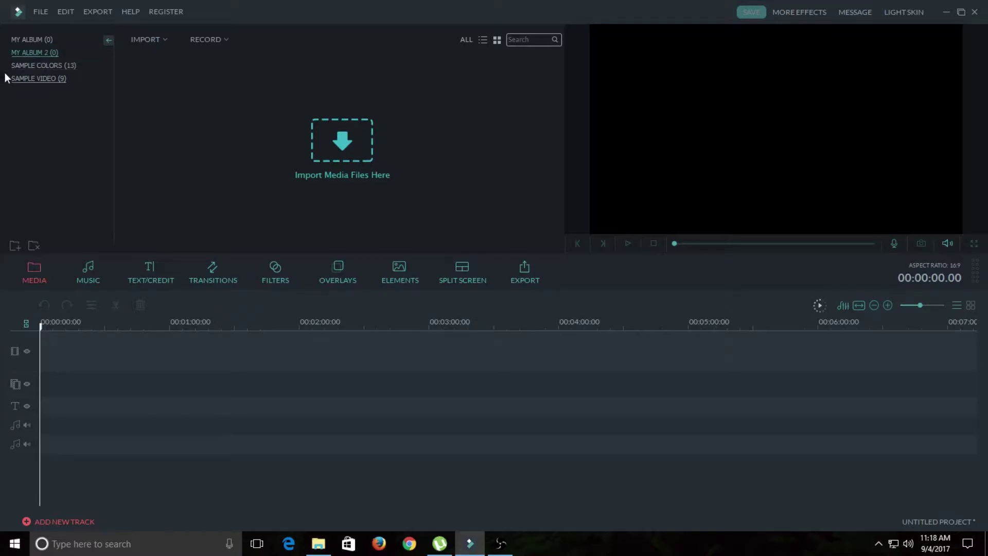
Browse the contents of the Sample Colors and Sample Video collections
left_click(29, 64)
left_click(35, 78)
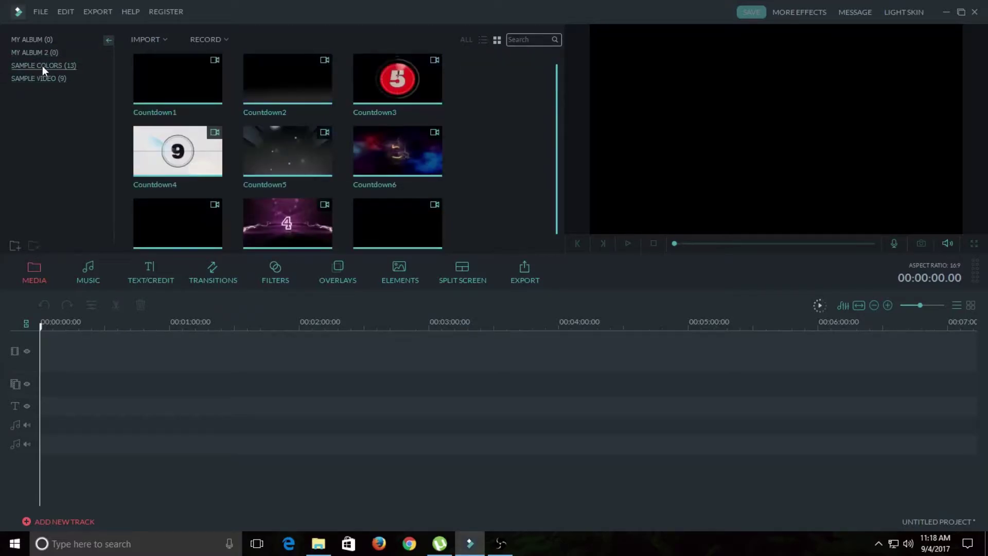
left_click(42, 66)
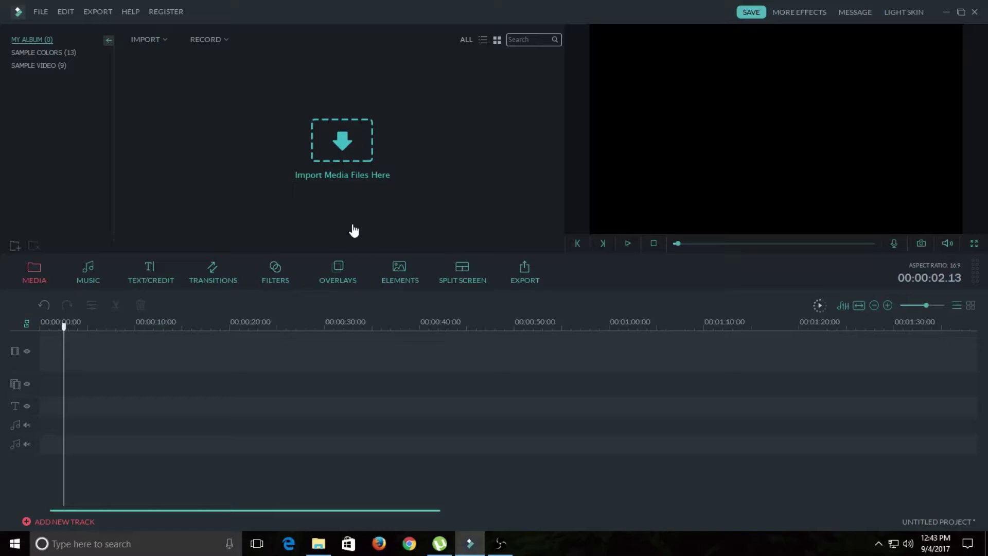
Import the Opening_Night audio file into My Album, with the playhead returned to the timeline start
left_click(41, 323)
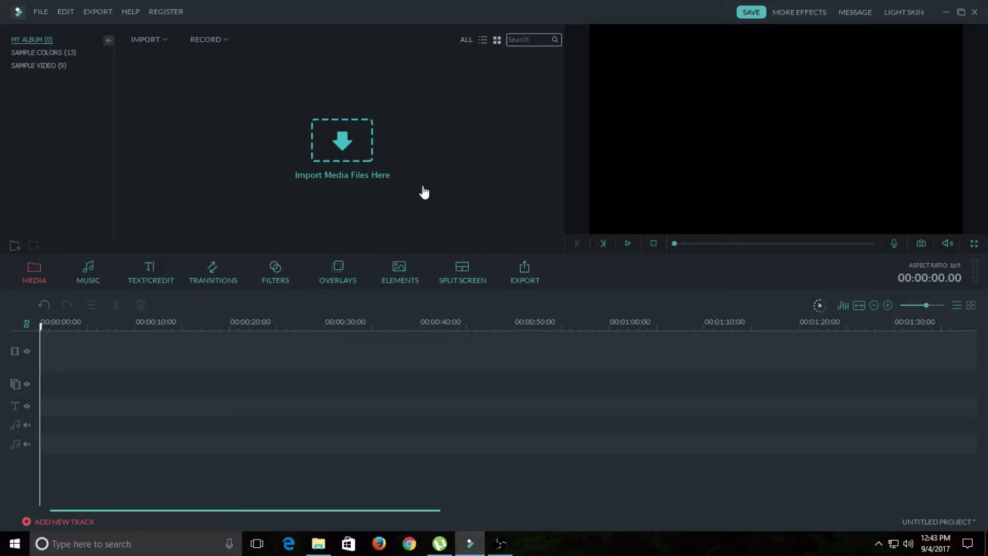
left_click(342, 143)
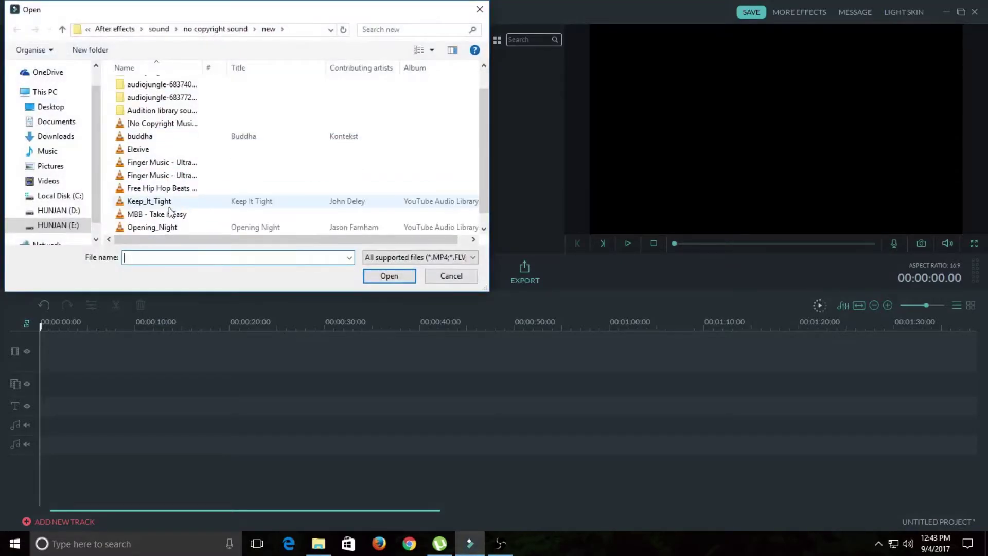
double_click(170, 213)
Import the Camera Tracking, Crowd Of People, Dancing Girl and Football Player video files into My Album
left_click(40, 11)
mouse_move(73, 119)
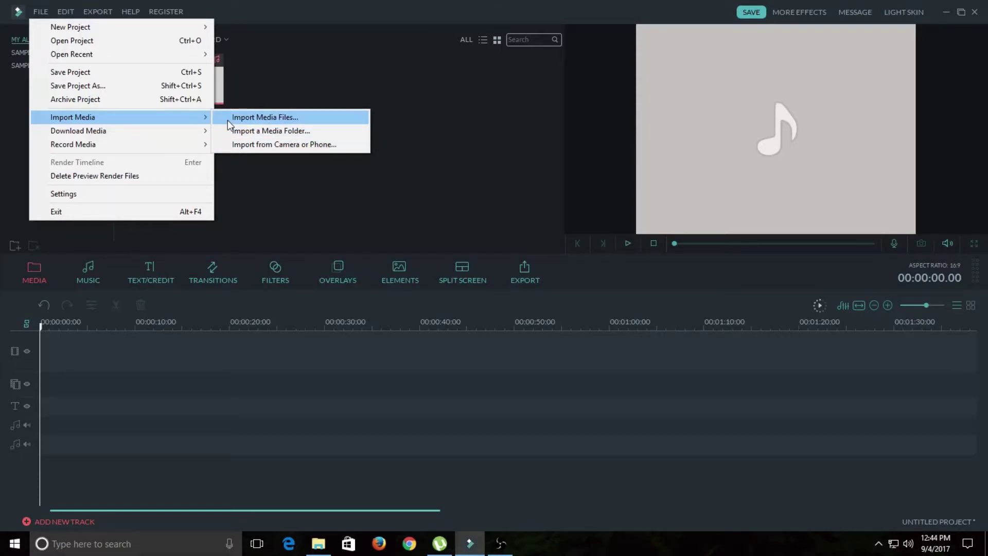
left_click(229, 117)
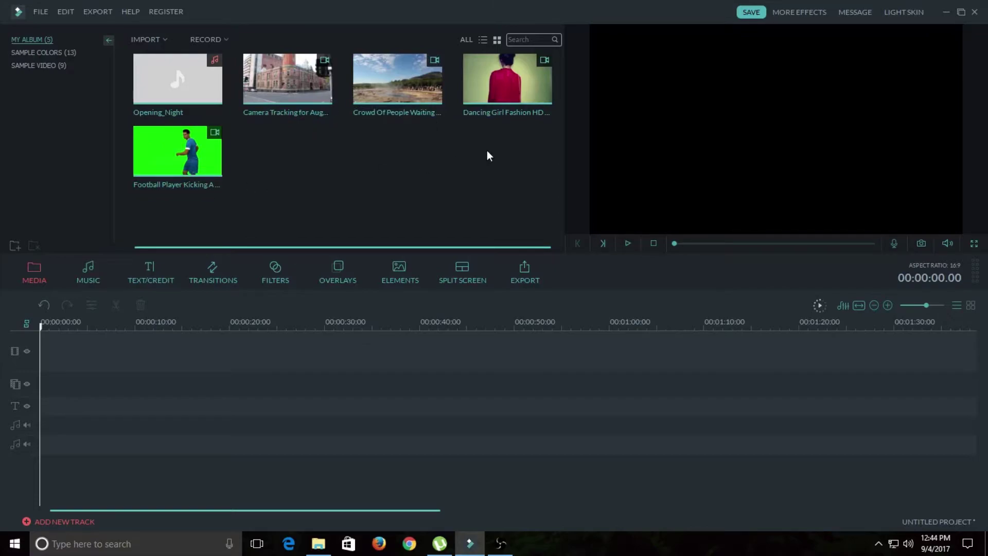
Try adding the Dancing Girl clip, the Crowd Of People clip and several album items together to the timeline, and undo these additions
mouse_move(508, 80)
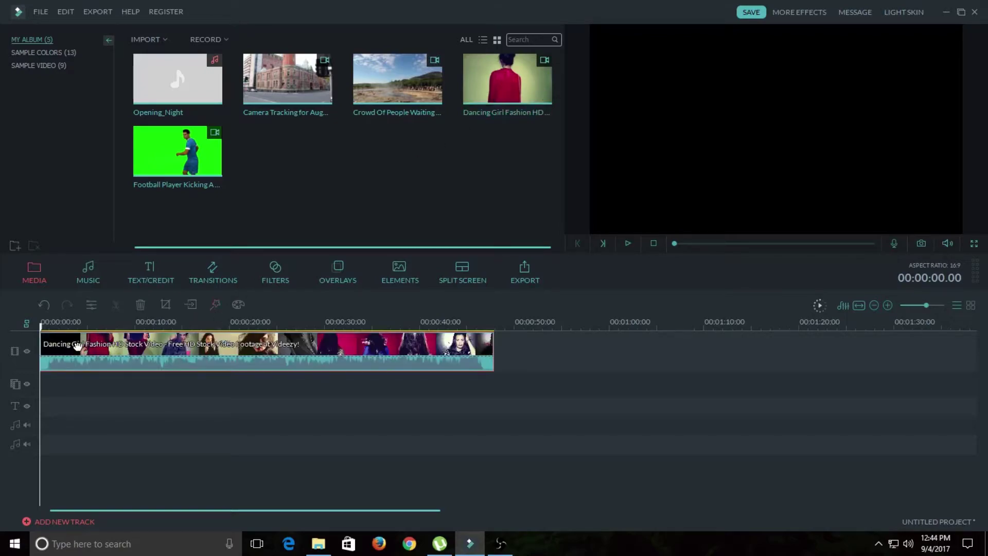
left_click_drag(393, 103, 525, 350)
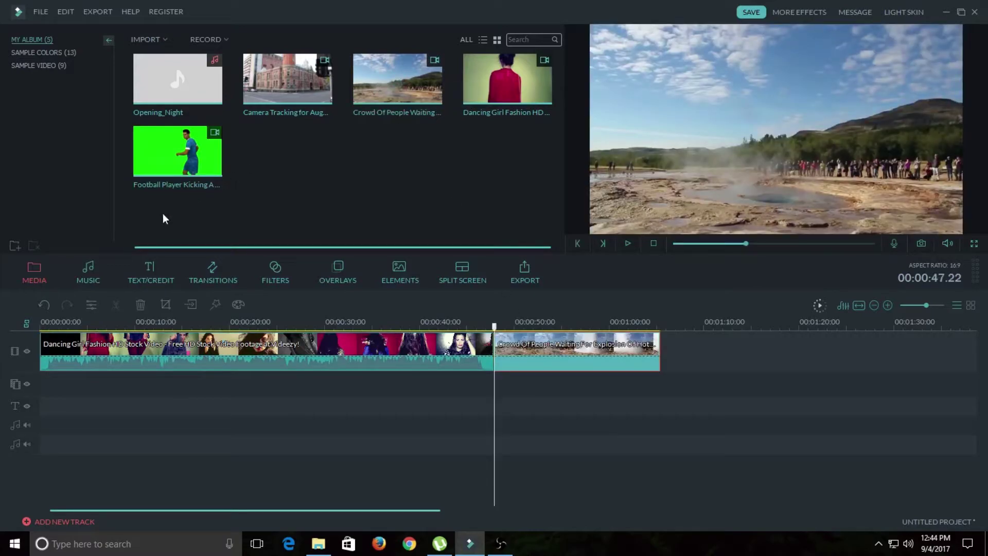
left_click_drag(163, 213, 548, 72)
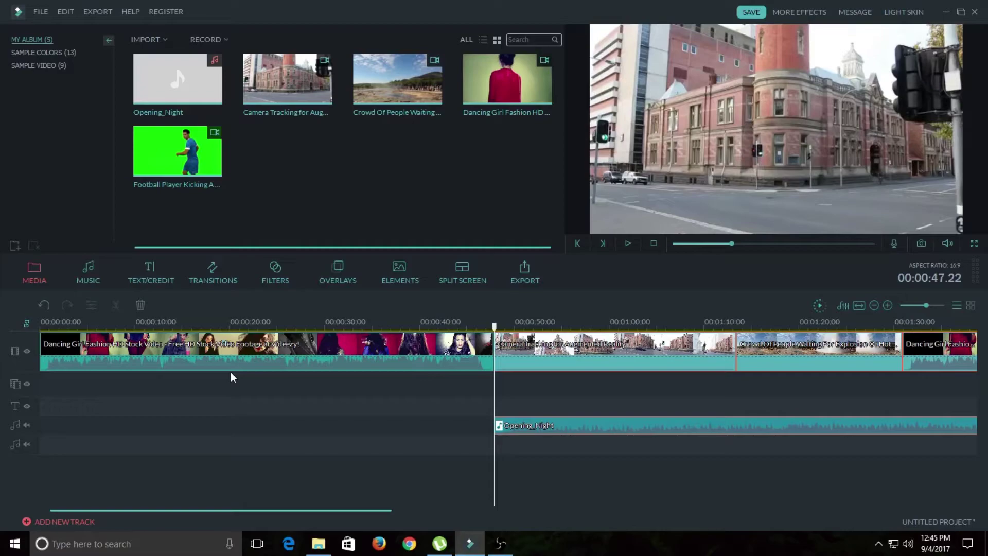
key("ctrl+z")
key("ctrl+z")
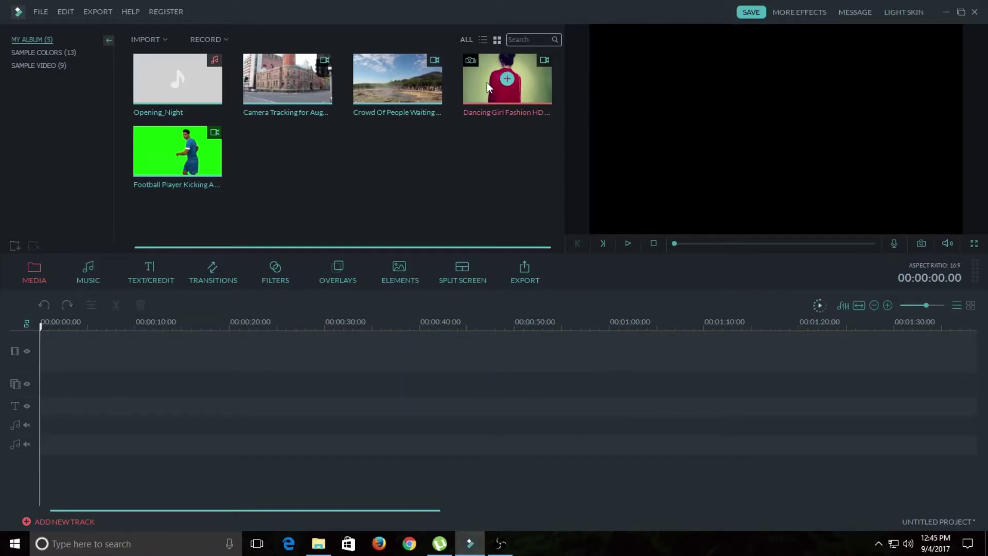
Place the Dancing Girl clip at the start of the video track and the Crowd Of People clip directly after it
left_click_drag(487, 82, 252, 369)
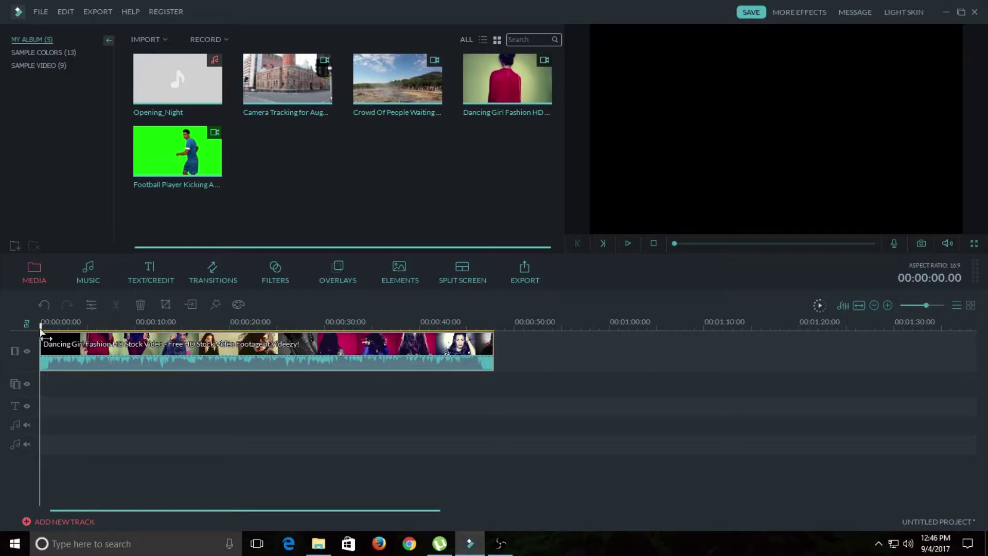
left_click(261, 335)
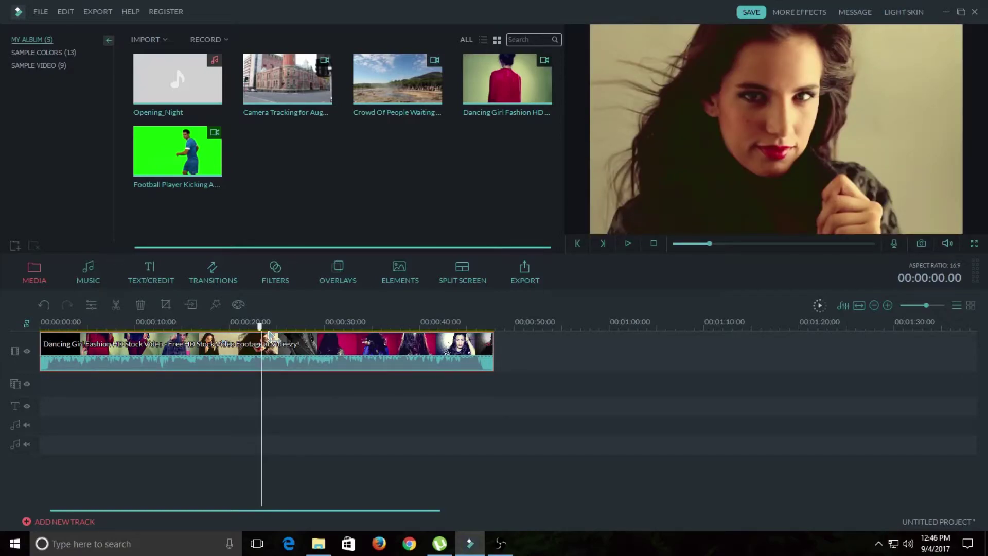
left_click(492, 333)
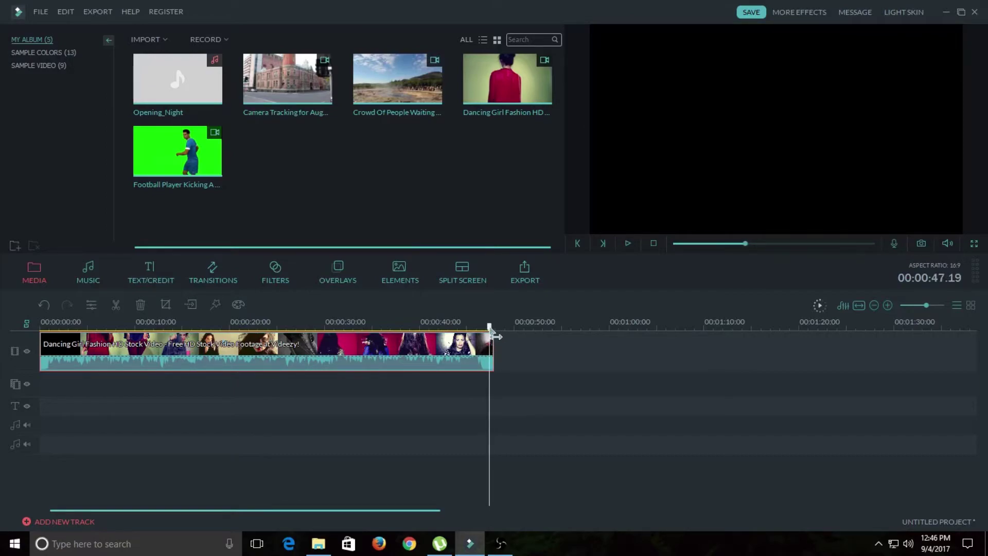
left_click(397, 78)
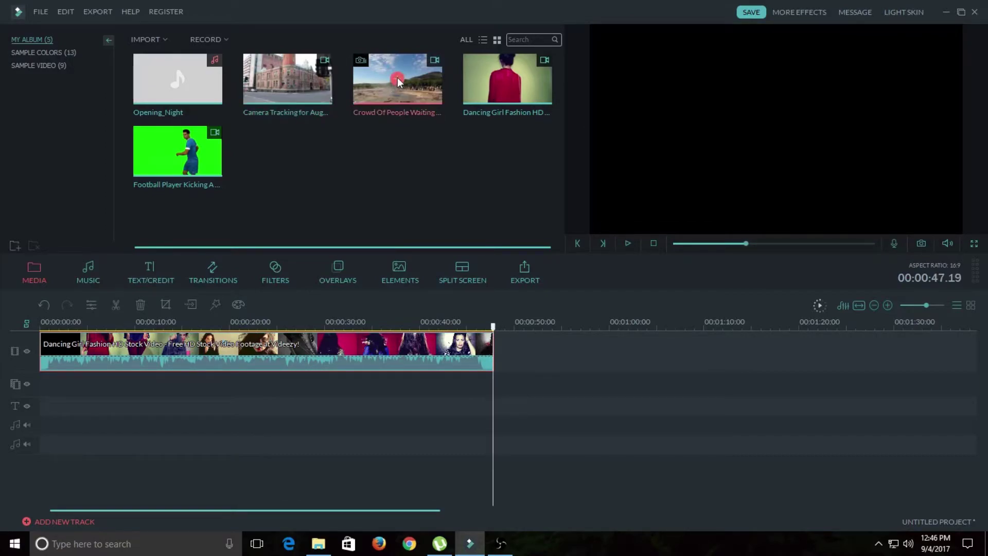
left_click_drag(513, 323, 519, 323)
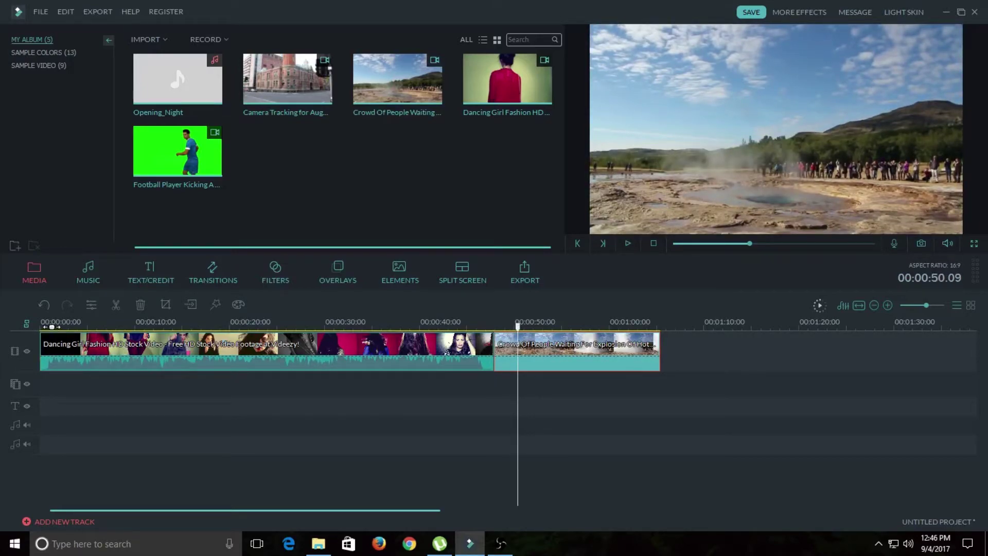
Insert the Camera Tracking clip at 00:00:00.00, ahead of the Dancing Girl clip on the video track
left_click(78, 324)
left_click(40, 330)
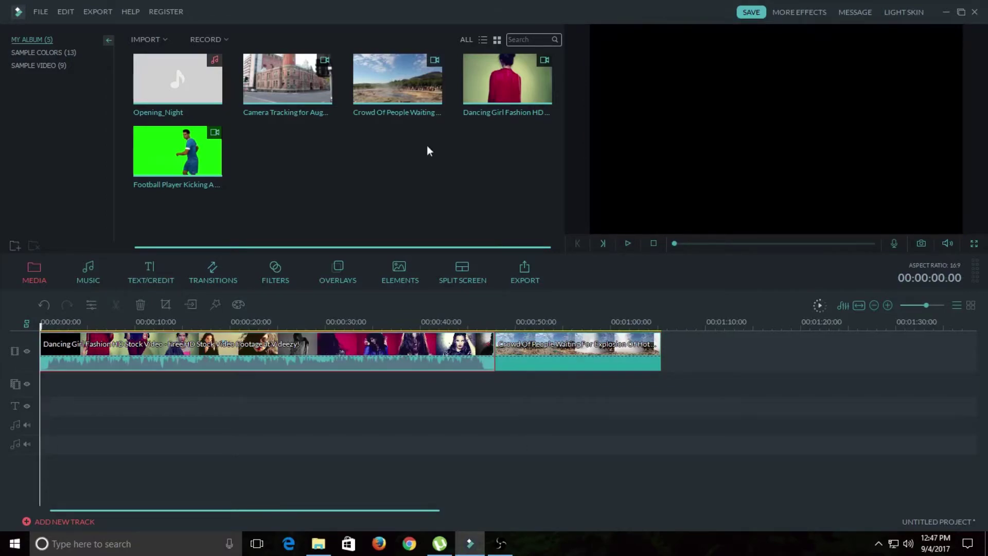
left_click(289, 83)
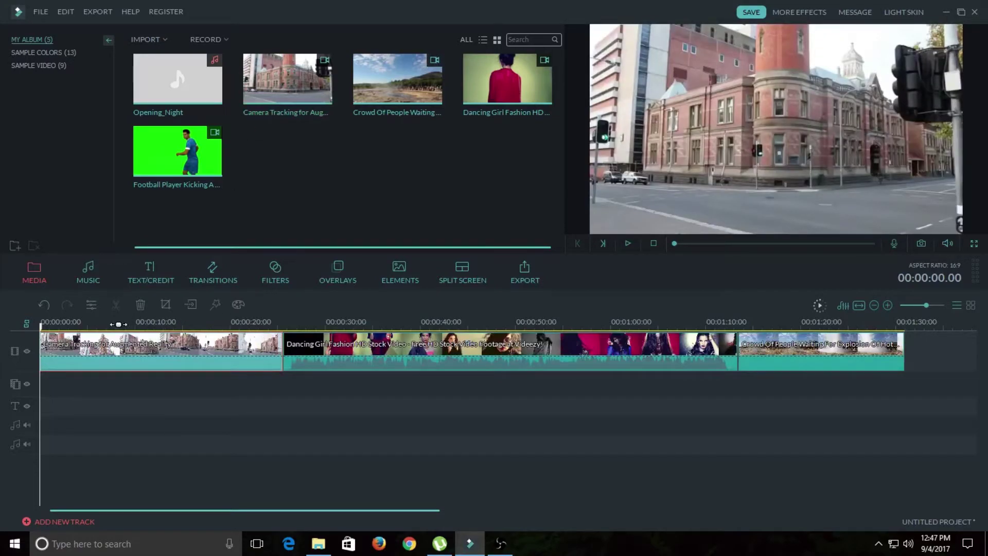
left_click(284, 342)
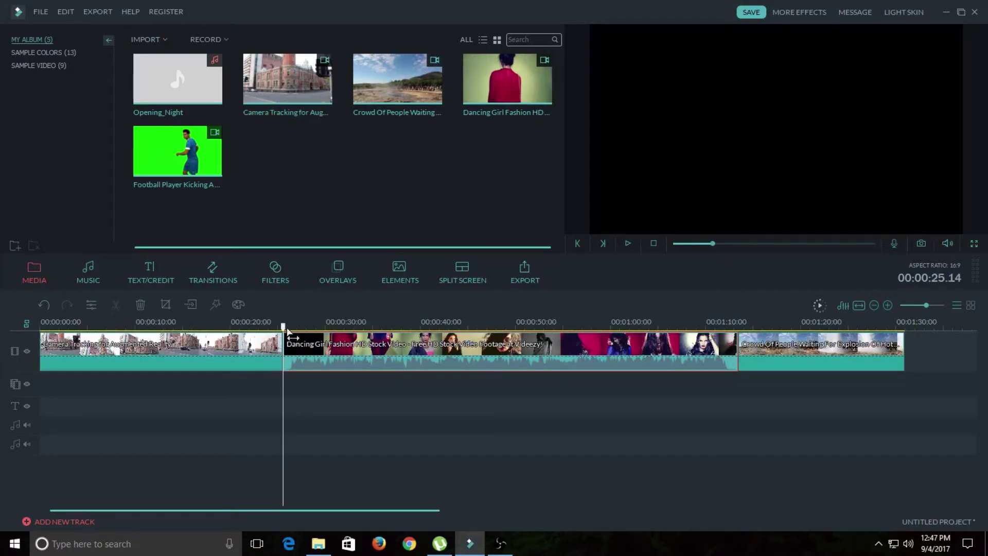
left_click(766, 346)
left_click(205, 364)
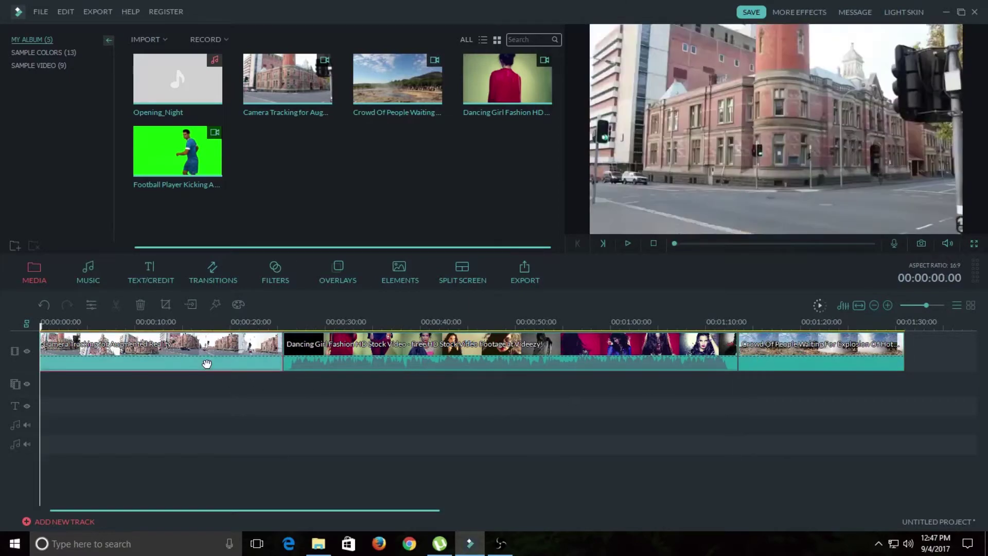
Split the Dancing Girl clip at 00:01:08.24 and again at 00:01:11.14
left_click(583, 348)
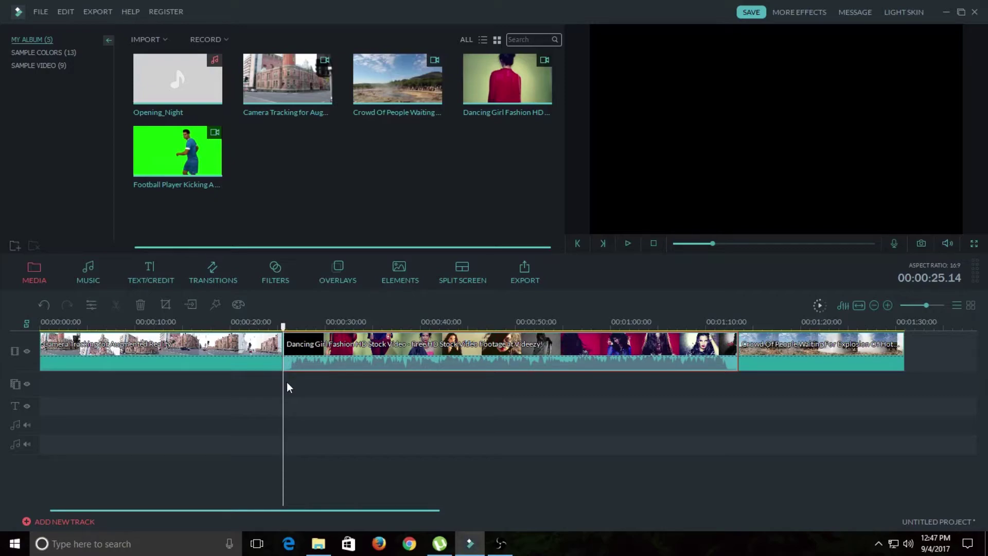
left_click(696, 367)
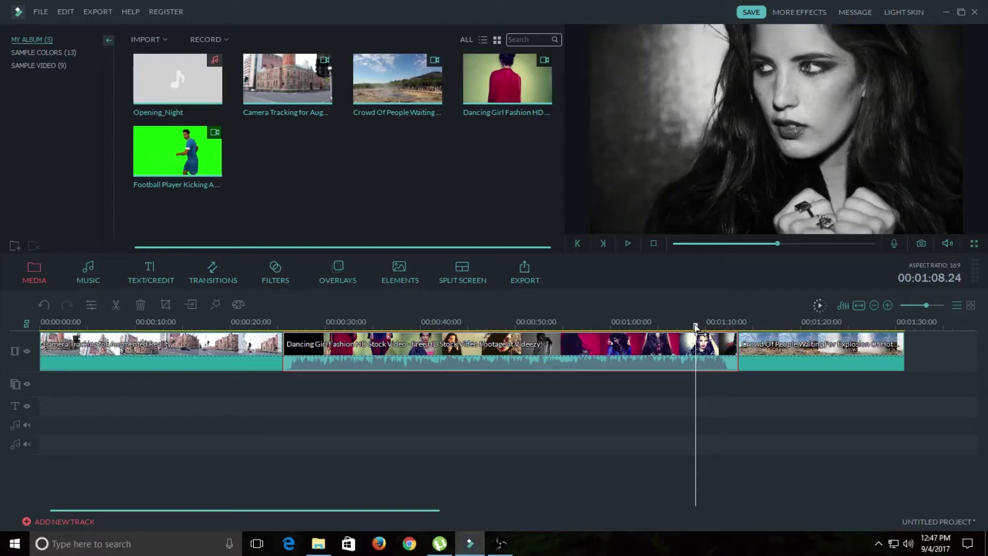
left_click(114, 306)
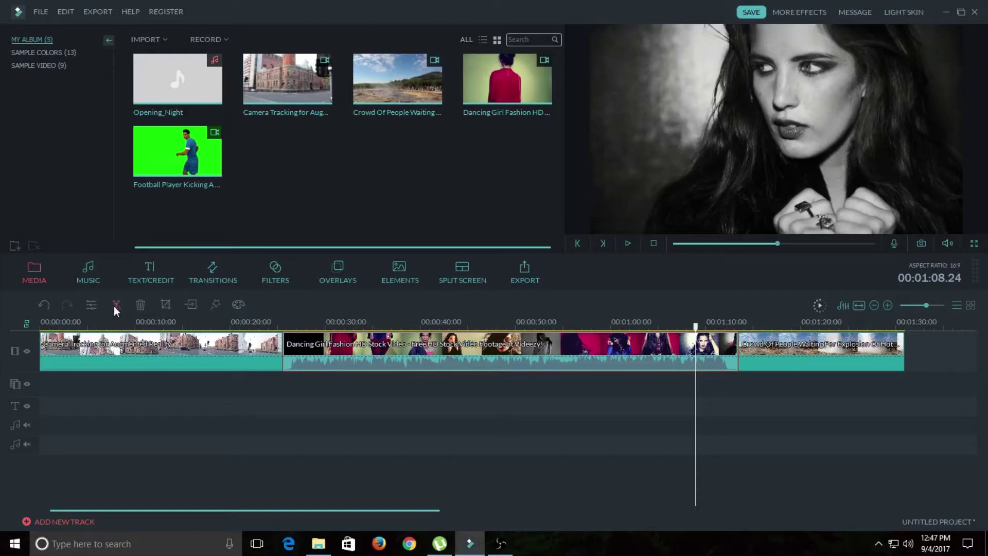
left_click(710, 325)
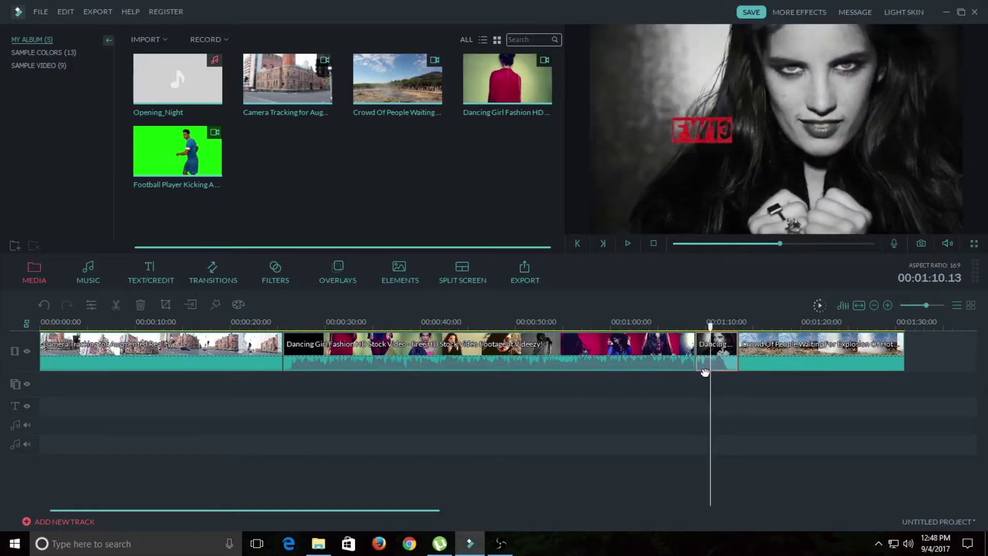
left_click(715, 326)
left_click(720, 325)
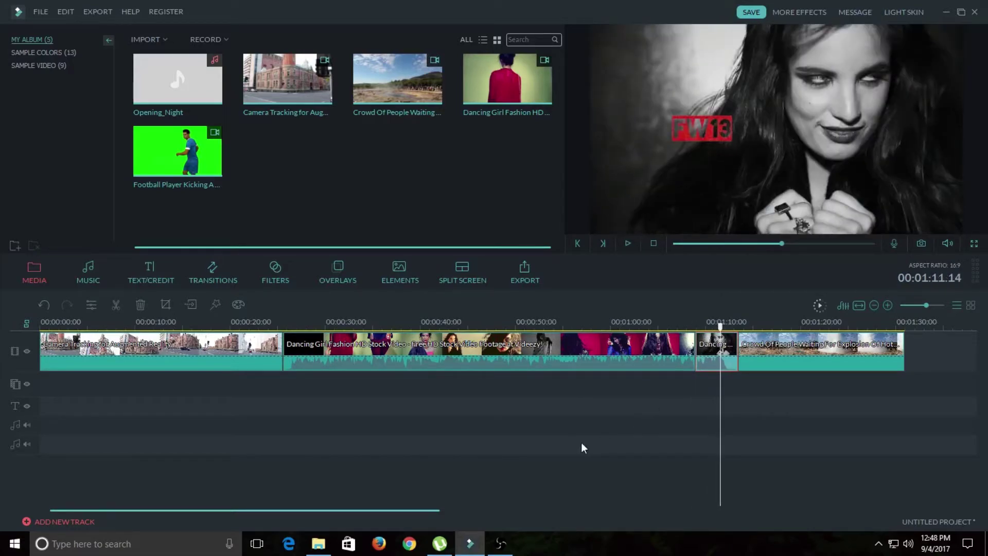
left_click(114, 304)
Delete the two short Dancing Girl segments after the first split, closing the gap before the Crowd Of People clip
left_click(709, 345)
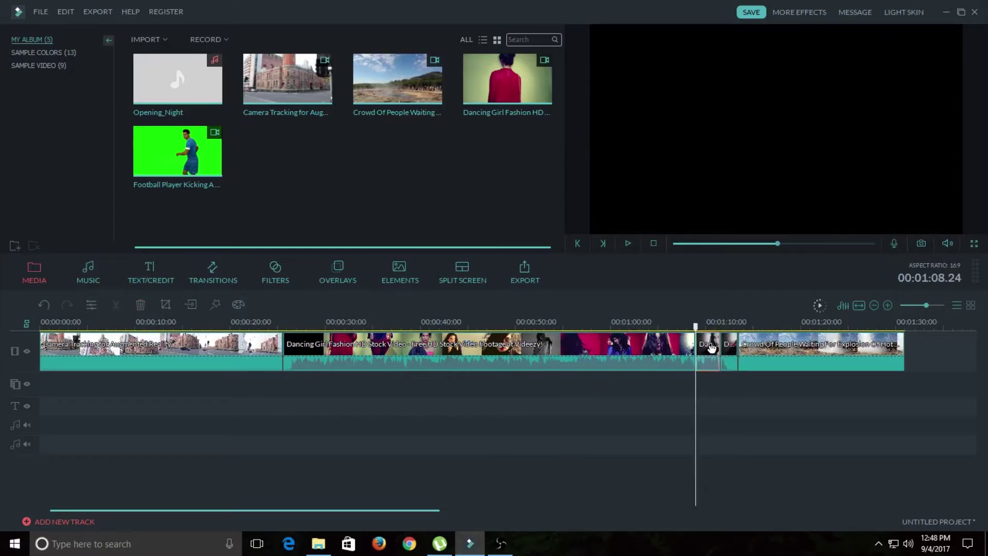
key("Delete")
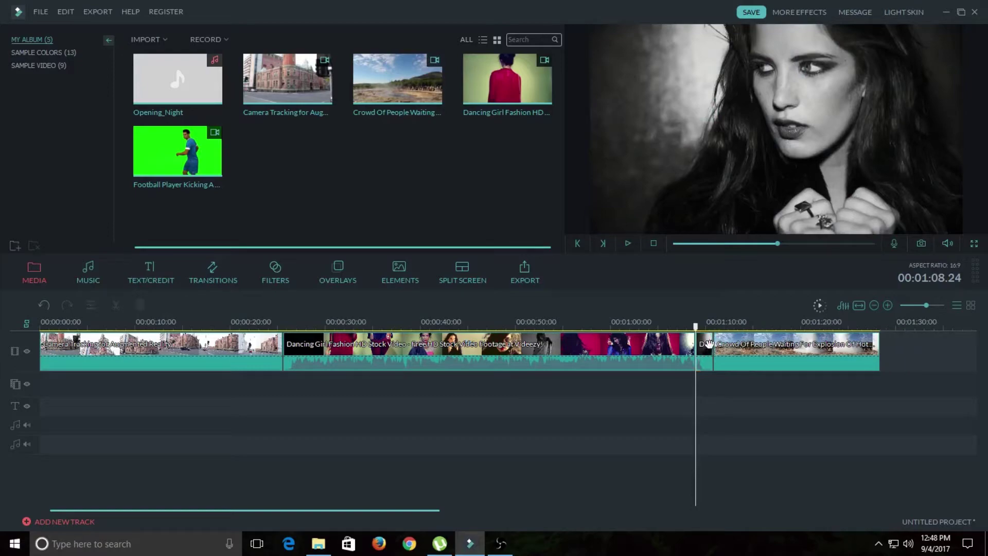
left_click(706, 360)
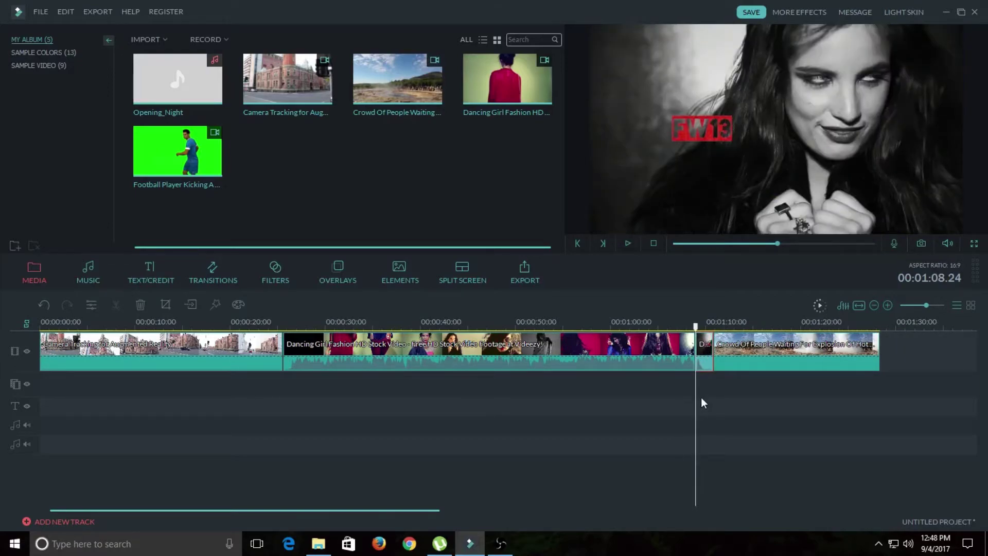
left_click(142, 306)
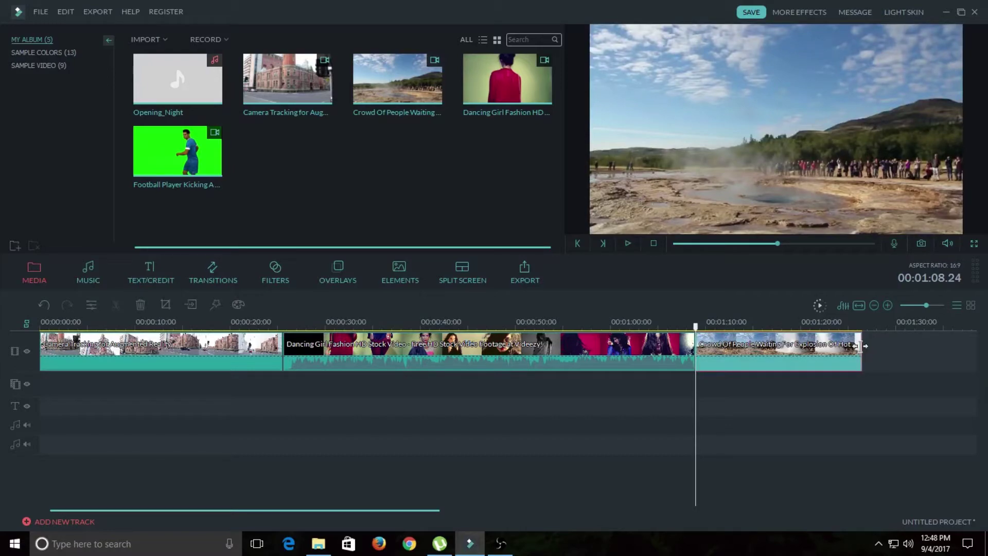
Shorten the Crowd Of People clip from its end and extend it back to its full 17:13 duration
mouse_move(860, 345)
left_mouse_down()
mouse_move(787, 369)
mouse_move(862, 348)
left_mouse_up()
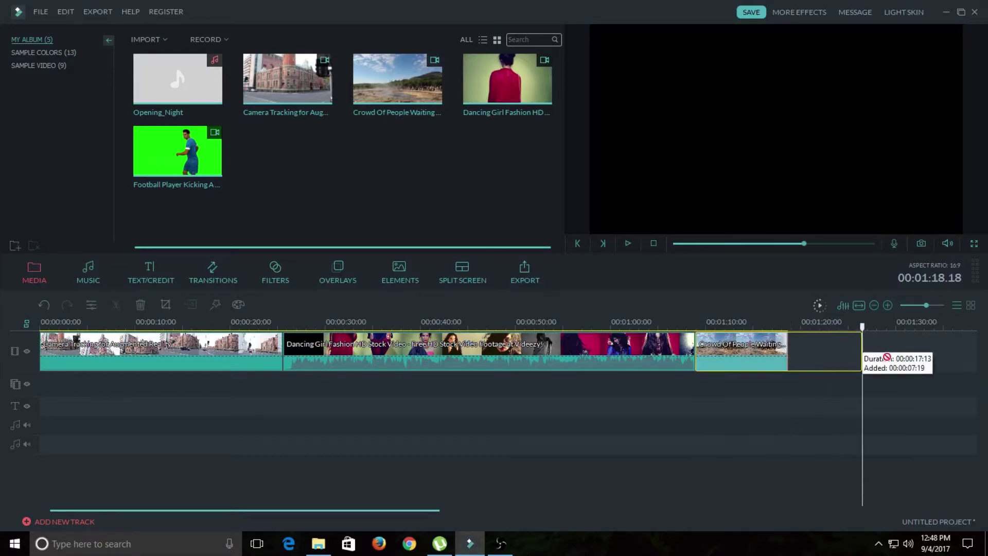
left_click(731, 350)
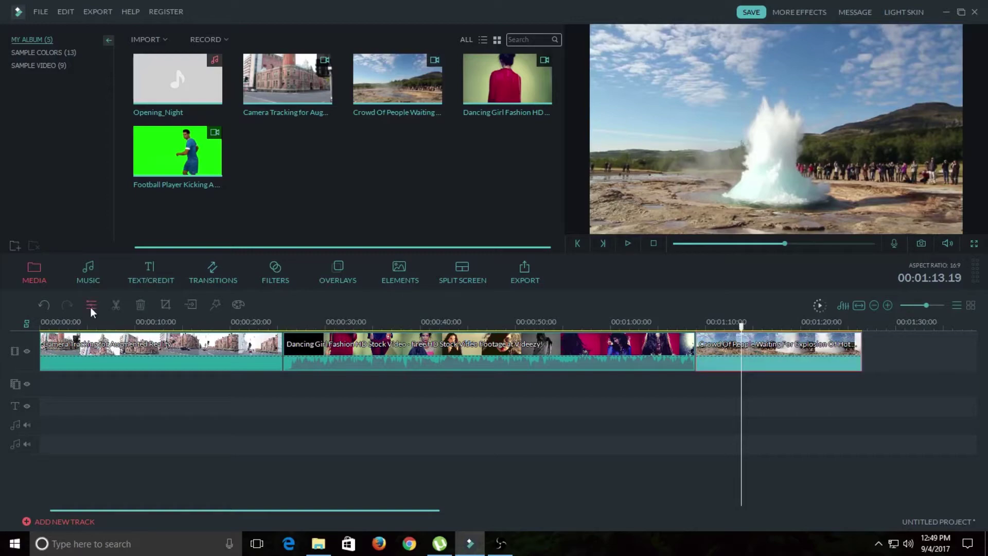
left_click(728, 347)
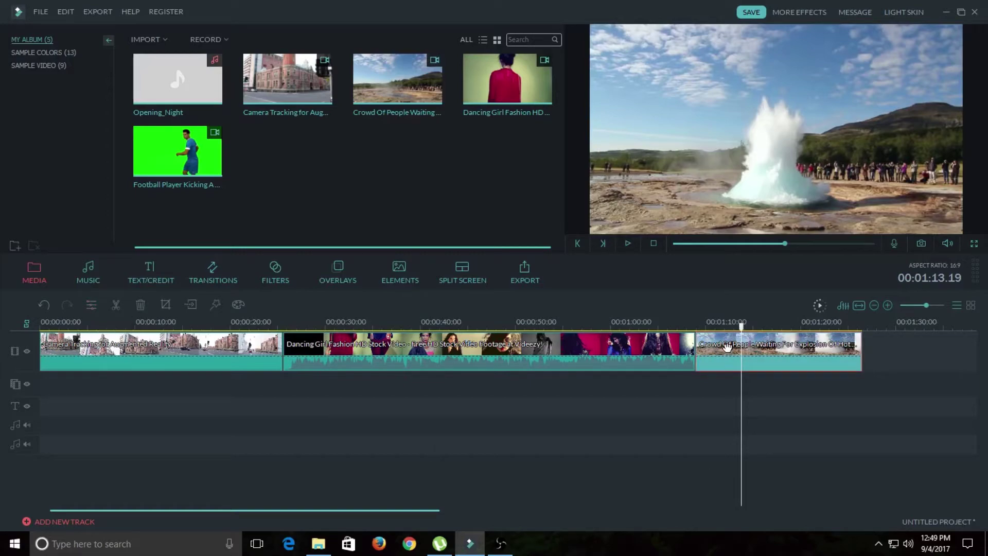
Try rotating the Crowd Of People clip clockwise through a full turn, and flip it horizontally and back
left_click(91, 304)
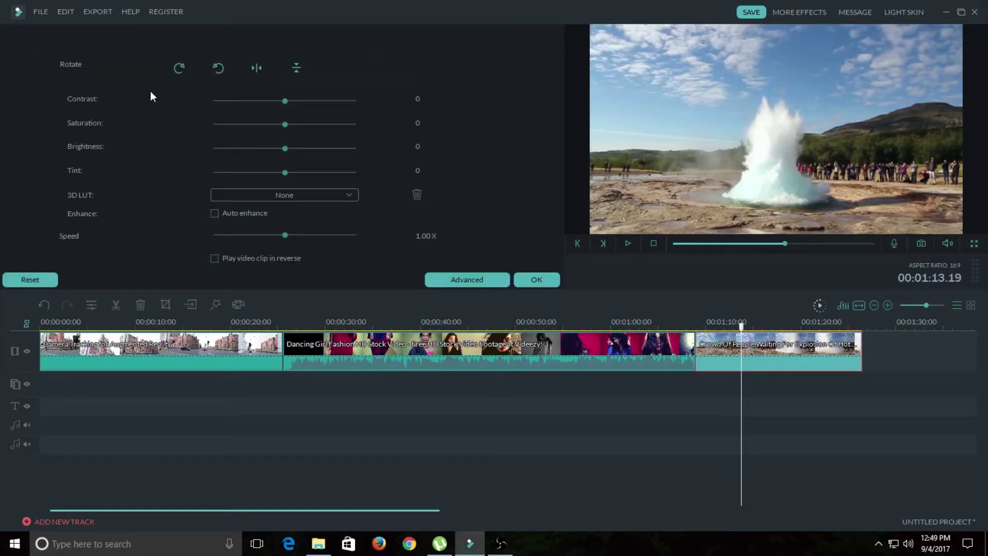
left_click(180, 68)
left_click(180, 68)
left_click(181, 67)
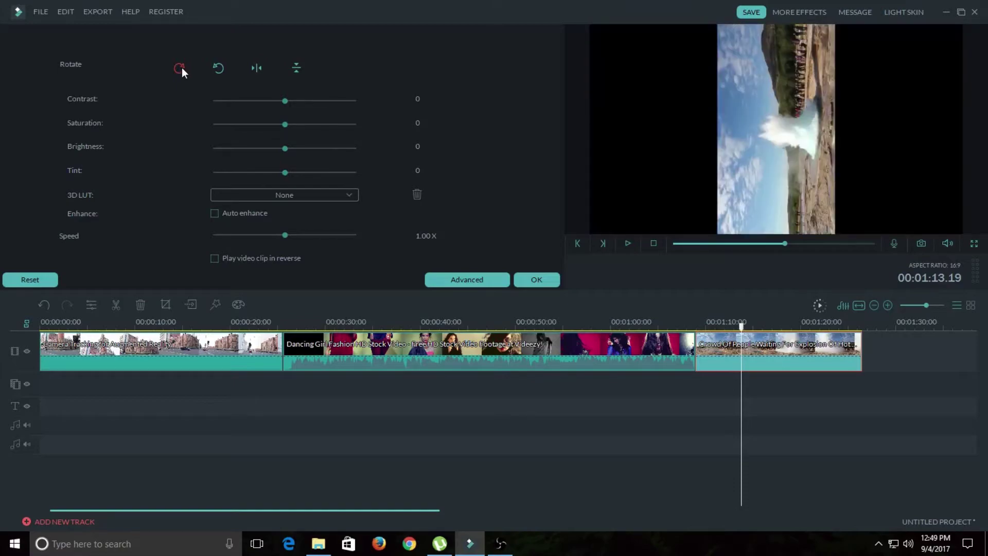
left_click(180, 67)
left_click(258, 68)
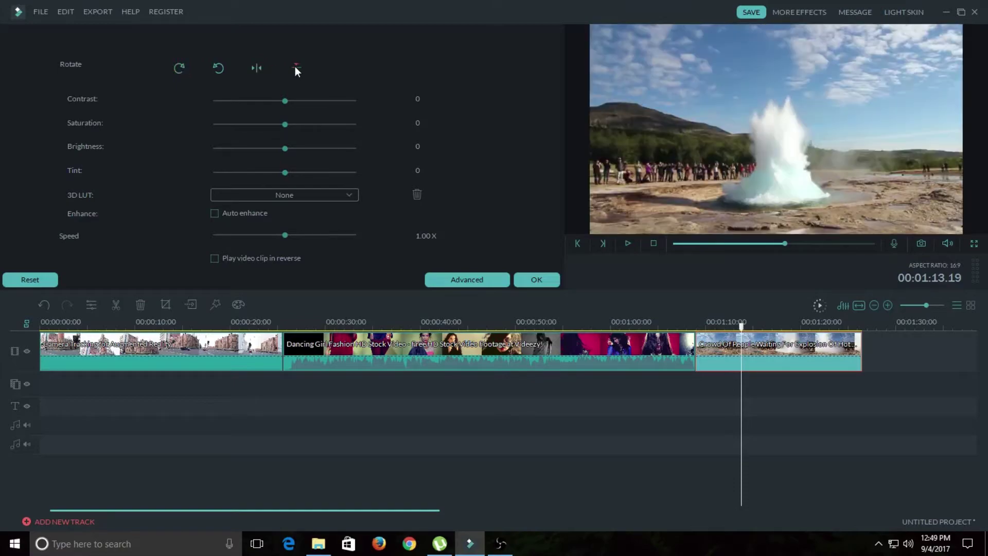
left_click(257, 68)
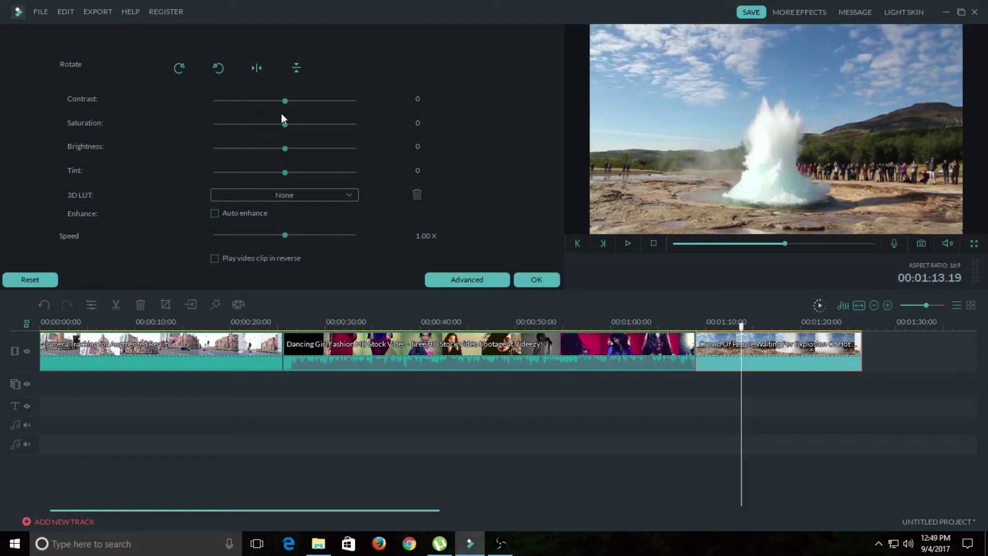
Apply the Game of Thrones 3D LUT to the Crowd Of People clip and set its speed to 2.00X
left_click(297, 197)
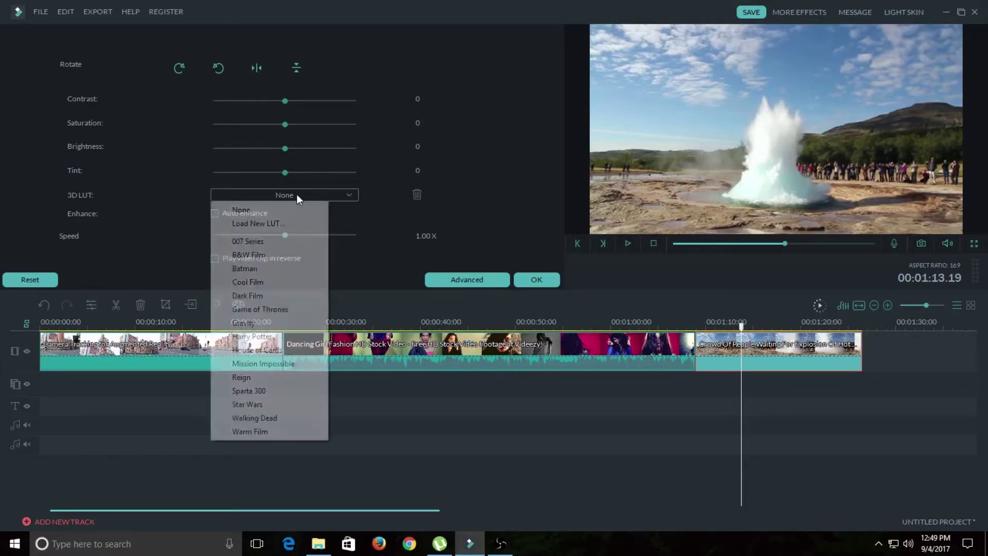
left_click(275, 273)
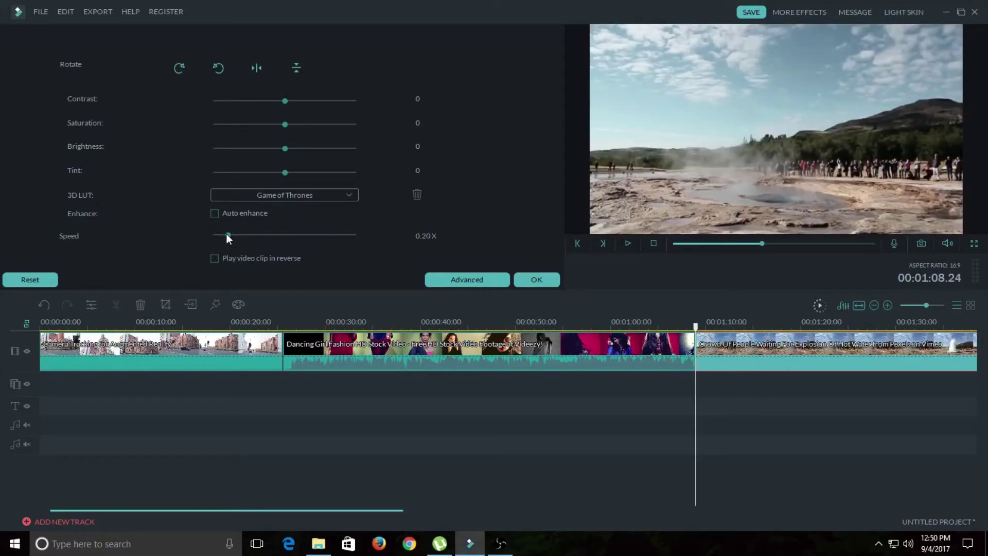
left_click(536, 280)
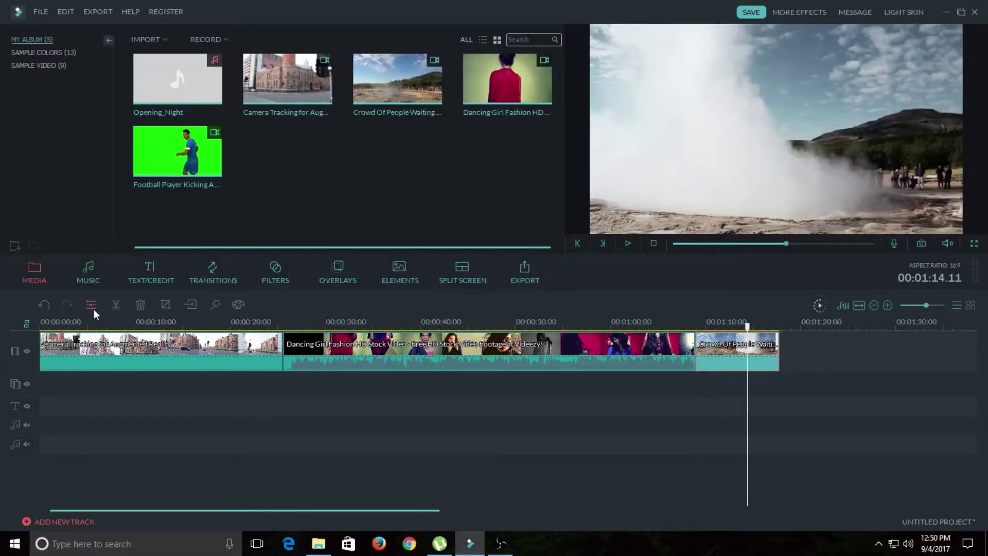
Examine the Advanced Color Tuning adjustments of the Crowd Of People clip and close its editing settings
double_click(703, 365)
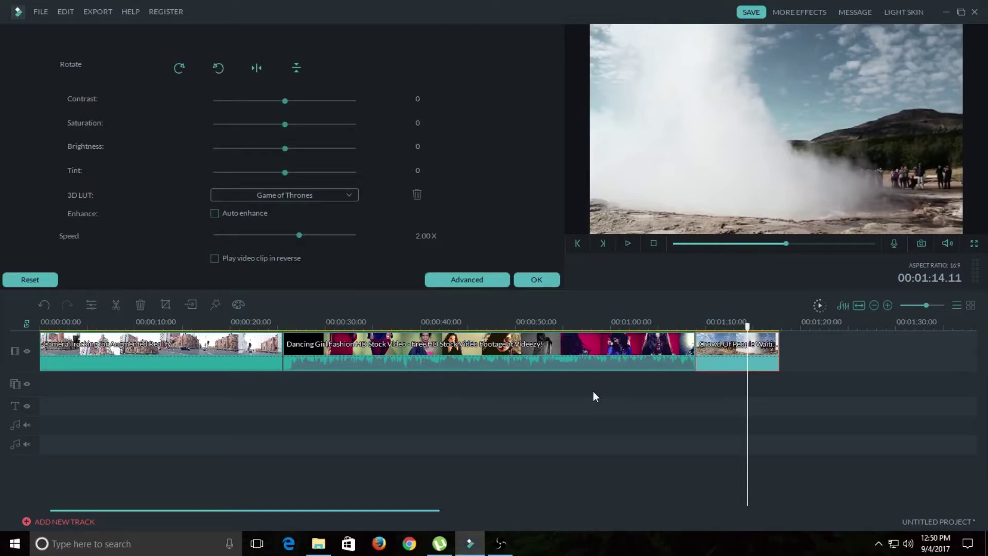
left_click(475, 280)
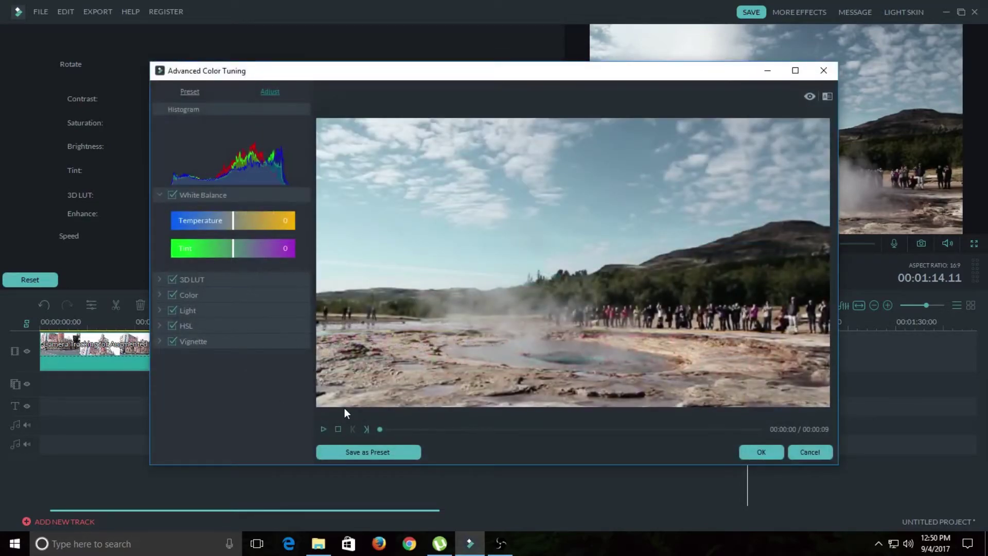
left_click(765, 451)
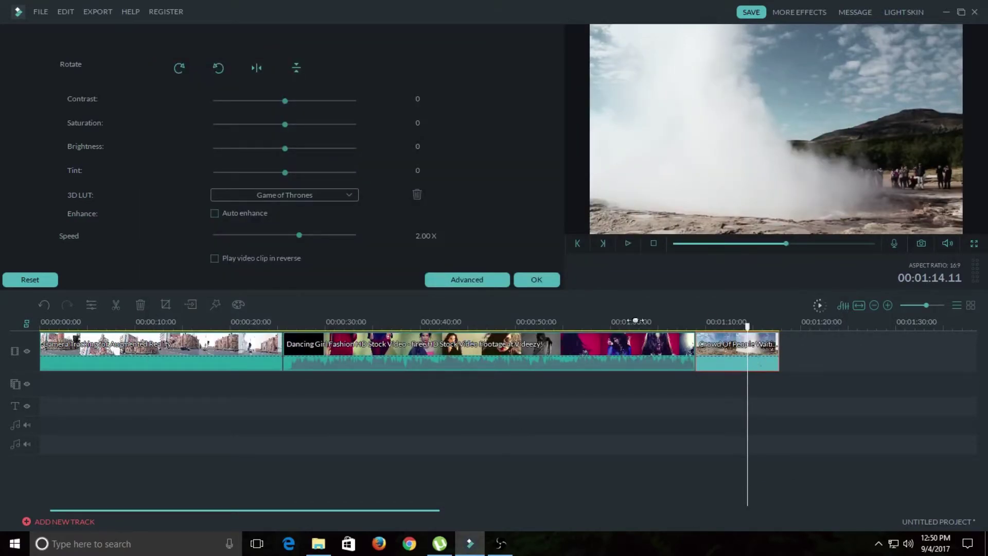
left_click(537, 279)
Place Opening_Night at the start of the first audio track and set its volume to 77, both fades to 0.20s and pitch to -1
mouse_move(161, 82)
left_click_drag(161, 82, 95, 424)
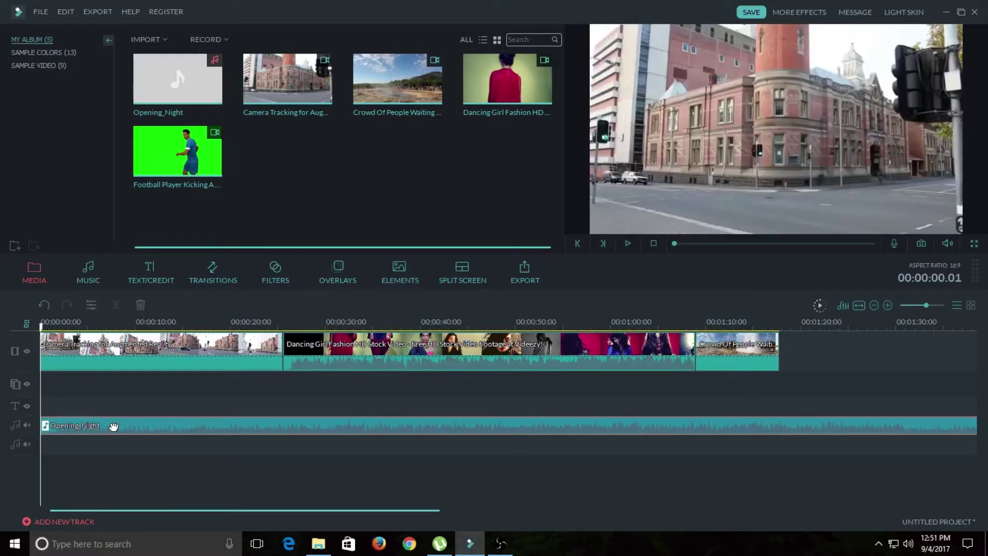
double_click(113, 427)
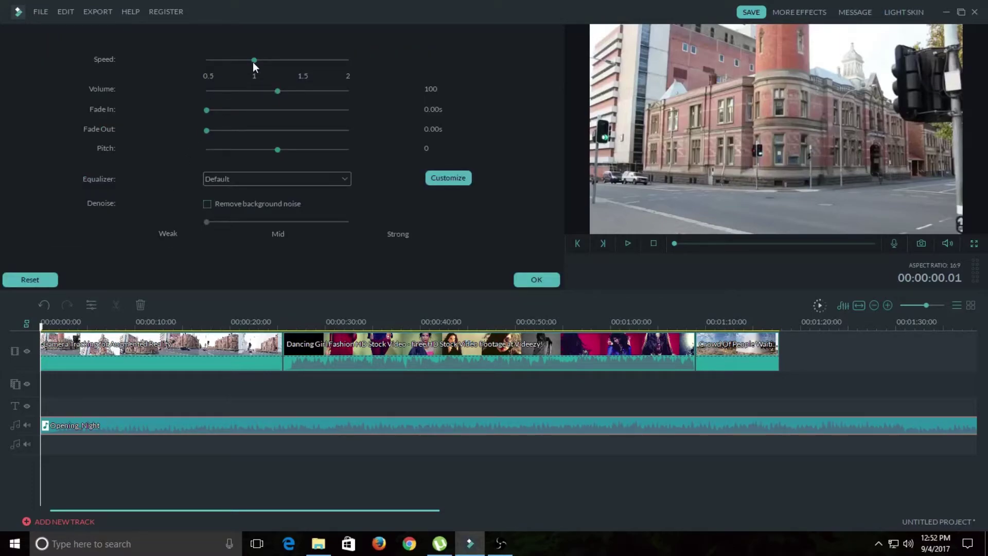
left_click_drag(278, 92, 211, 110)
left_click_drag(277, 150, 271, 149)
Apply the Dance equalizer preset and background noise removal to the Opening_Night audio
left_click(247, 179)
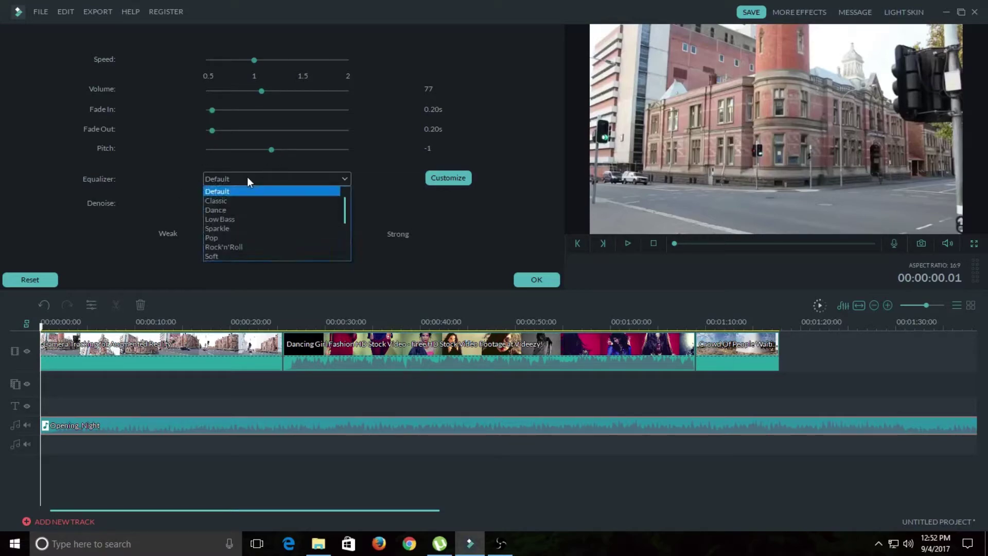
left_click(231, 212)
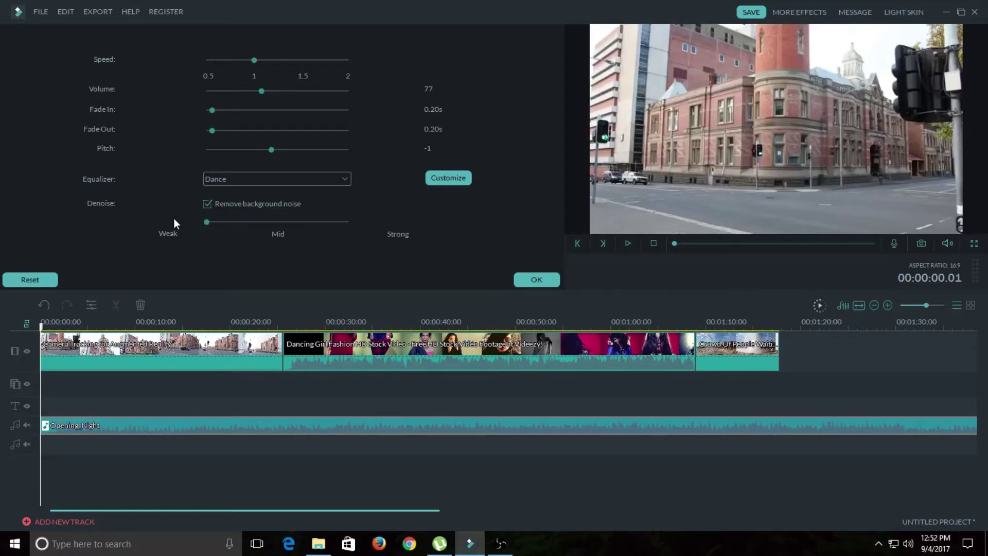
left_click(541, 280)
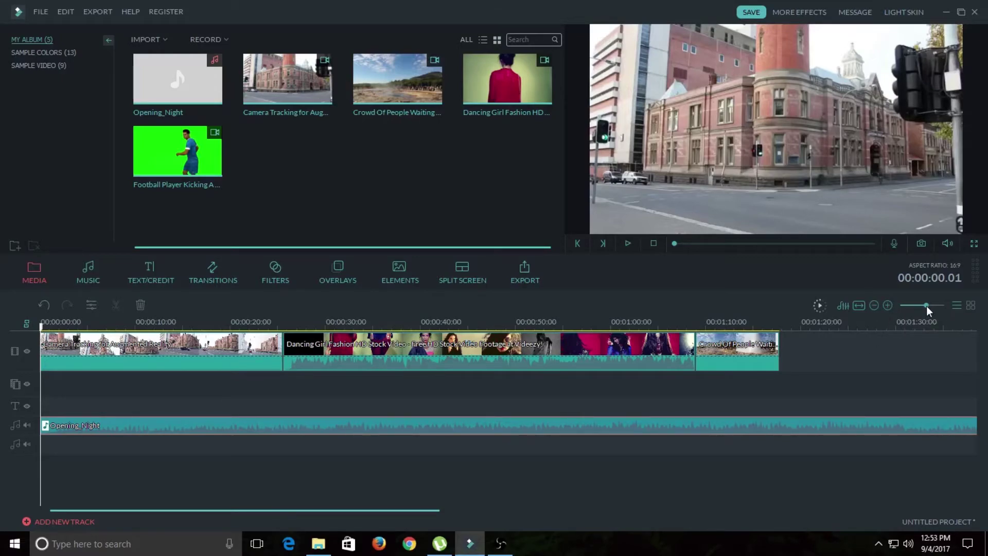
left_click_drag(927, 306, 927, 306)
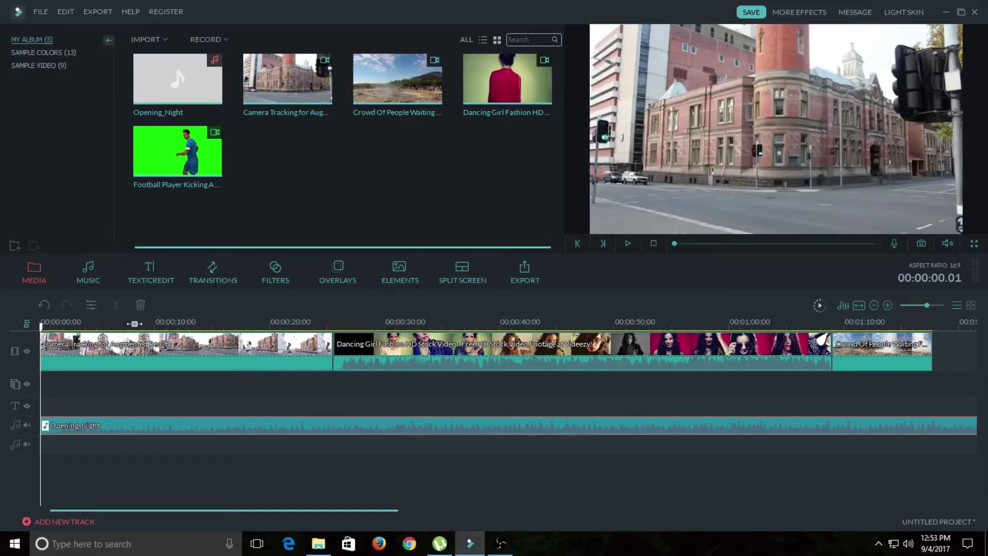
left_click_drag(135, 324, 206, 325)
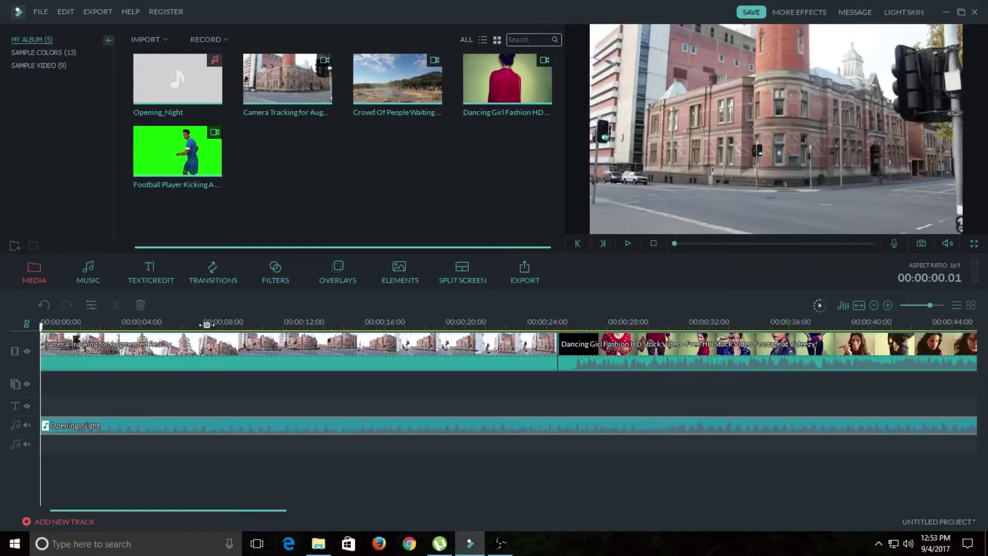
left_click_drag(207, 325, 134, 325)
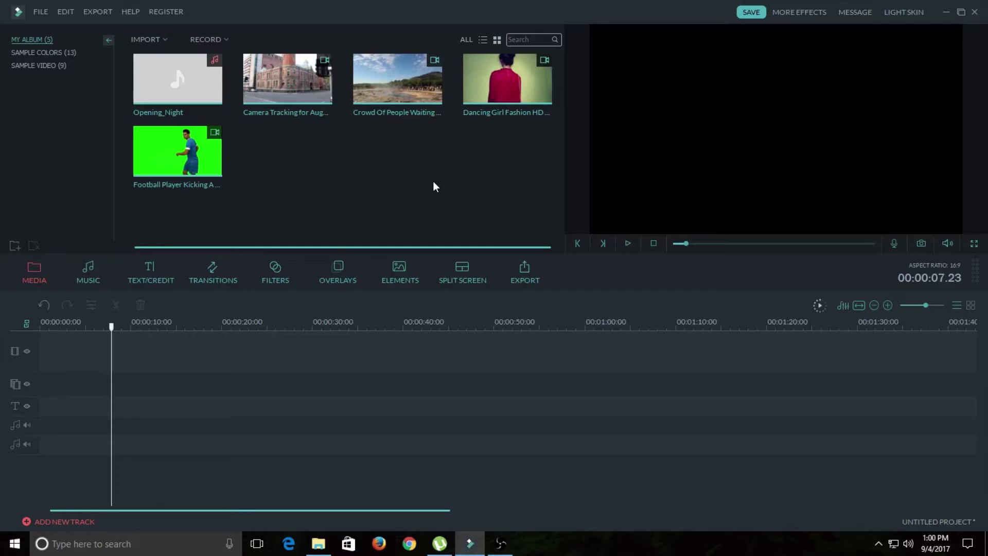
Place the Dancing Girl clip at the start of the video track and the Football Player clip on the PIP track at 00:00:13.04
left_click_drag(483, 78, 71, 370)
left_click_drag(214, 324, 215, 320)
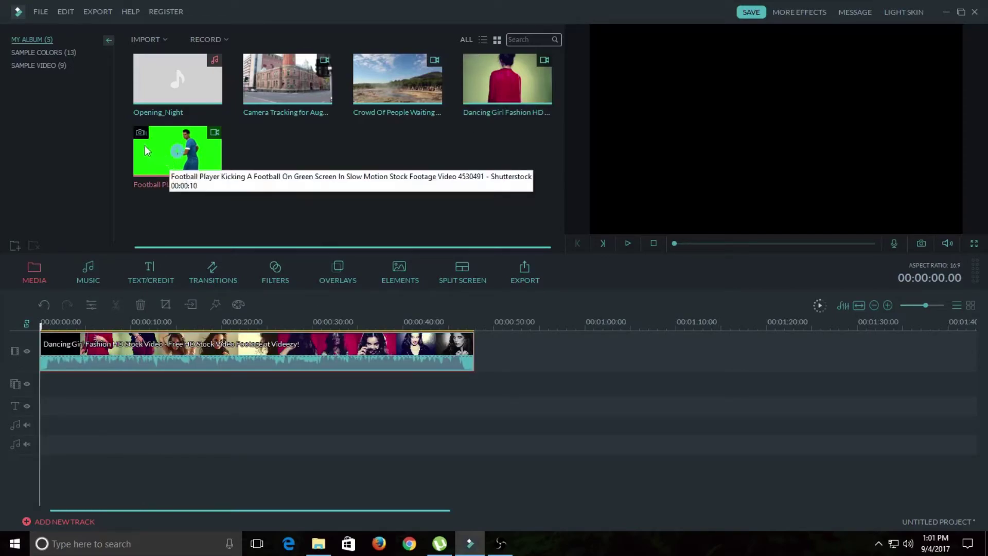
double_click(166, 156)
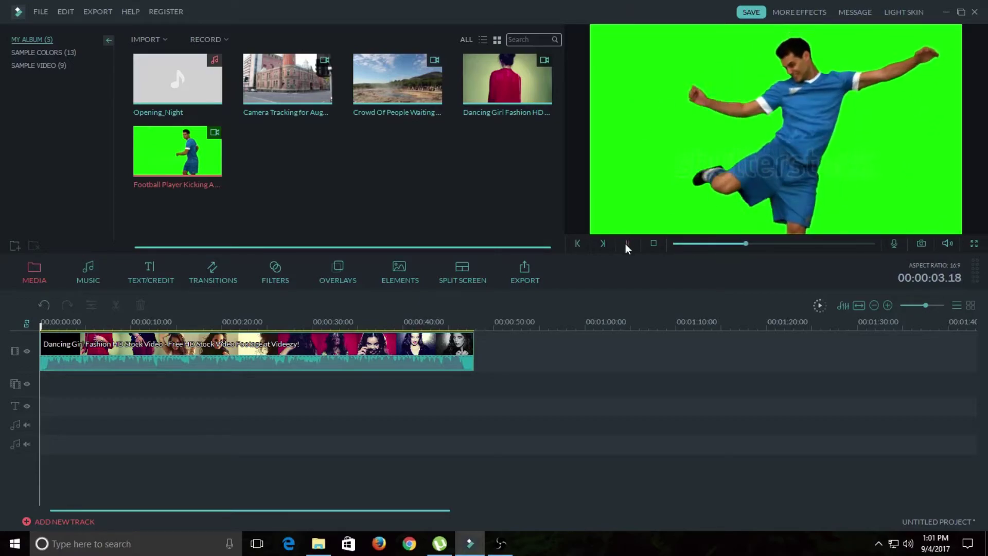
left_click_drag(178, 152, 160, 386)
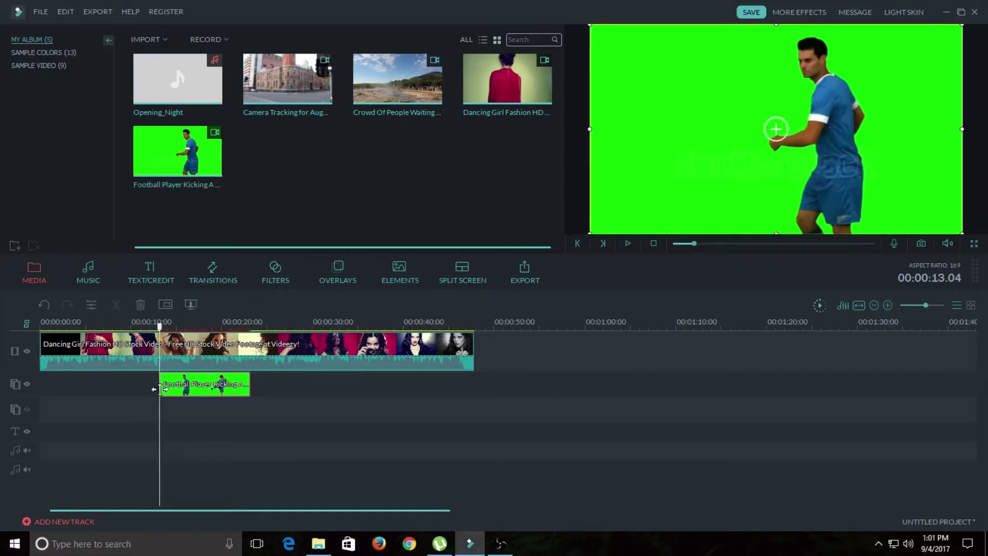
Make the green background of the Football Player clip transparent with Chroma Key
left_click(190, 386)
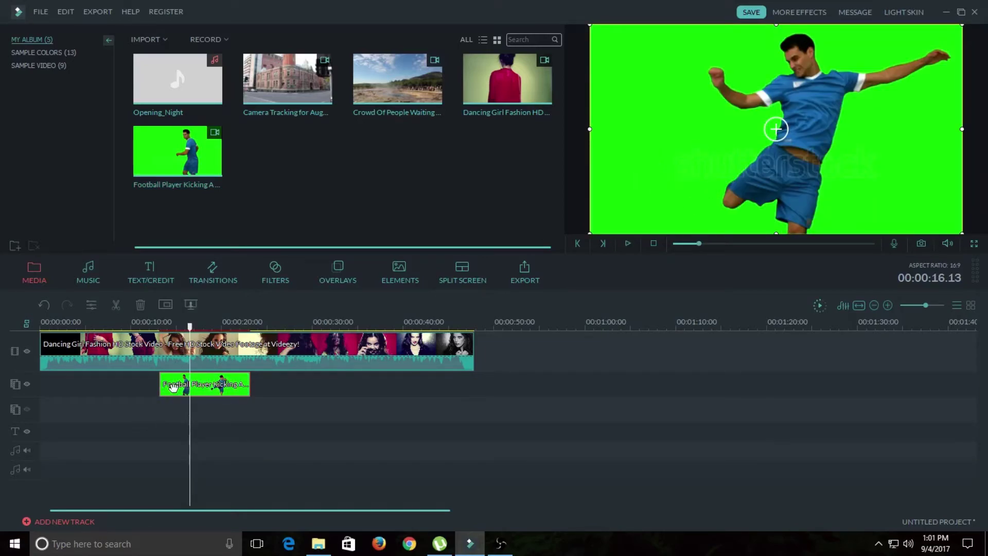
left_click(191, 305)
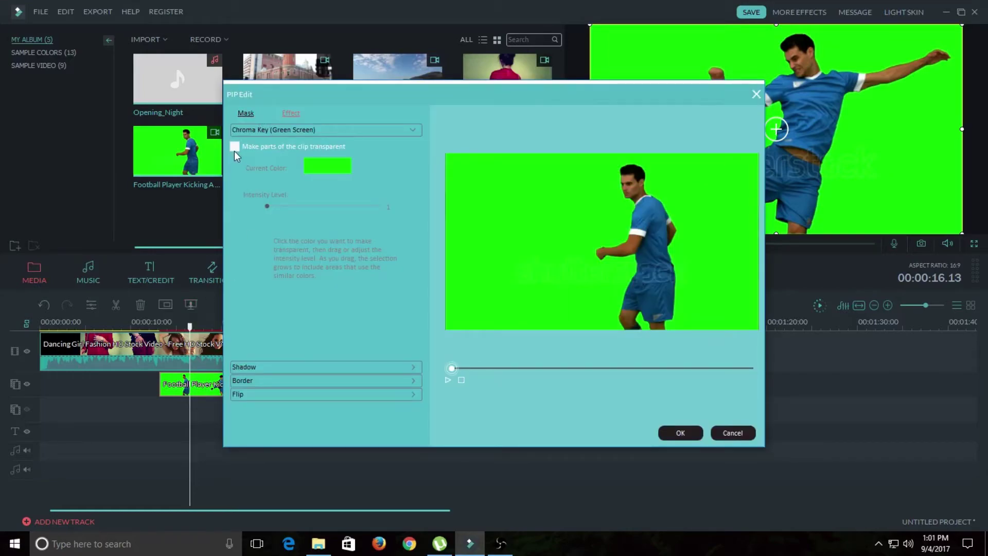
left_click(234, 146)
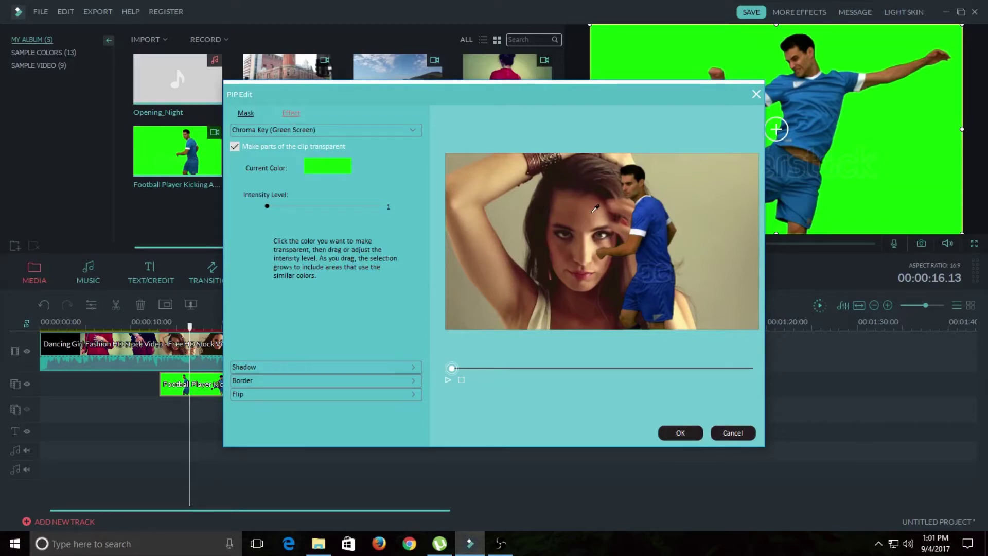
Apply a shadow to the Football Player clip and adjust its distance, blur and transparency
left_click(274, 368)
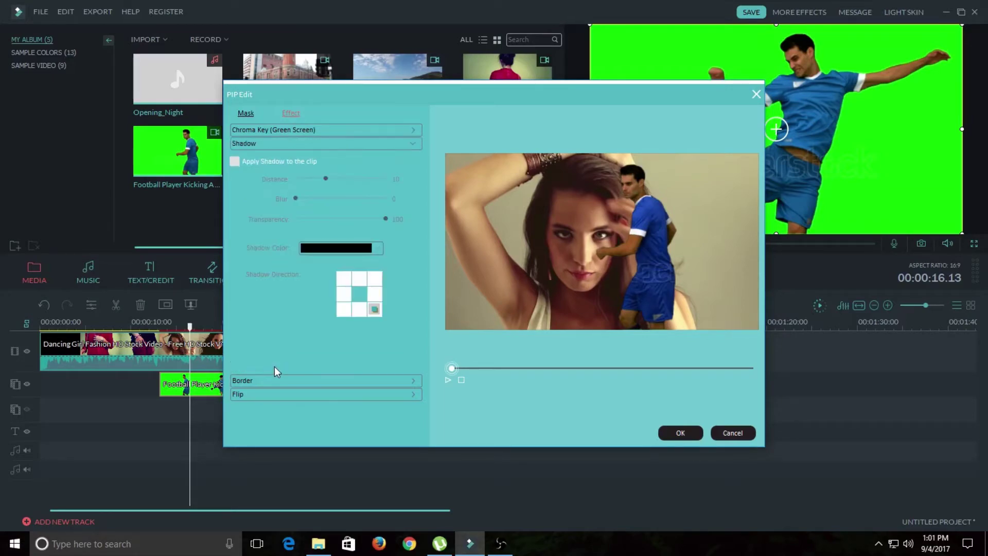
left_click(234, 163)
left_click_drag(325, 179, 314, 199)
left_click_drag(382, 220, 320, 219)
Try a border on the Football Player clip and switch it off again
left_click(307, 381)
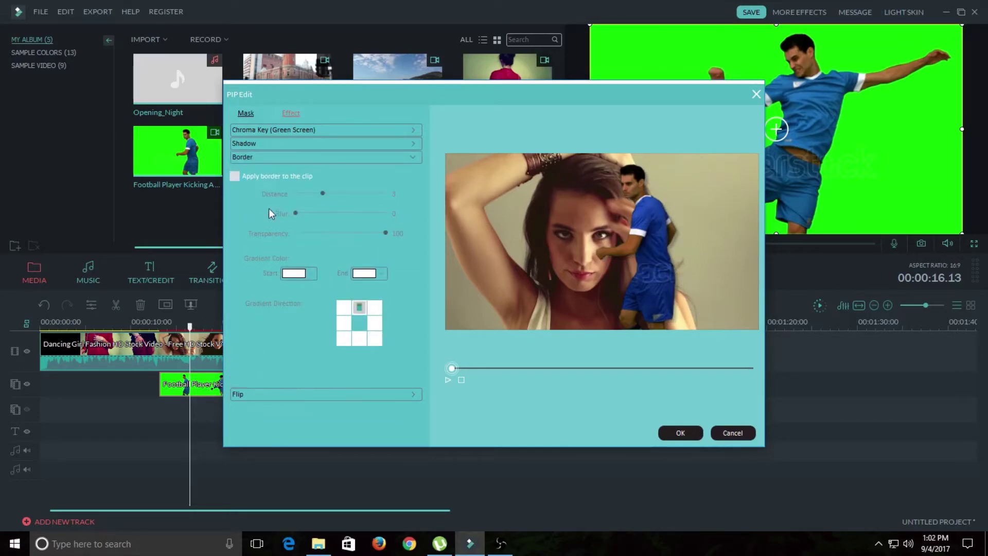
left_click(236, 173)
left_click(237, 173)
Try rotating and flipping the Football Player clip, restore its upright orientation, and accept the PIP edits
left_click(282, 395)
left_click(282, 210)
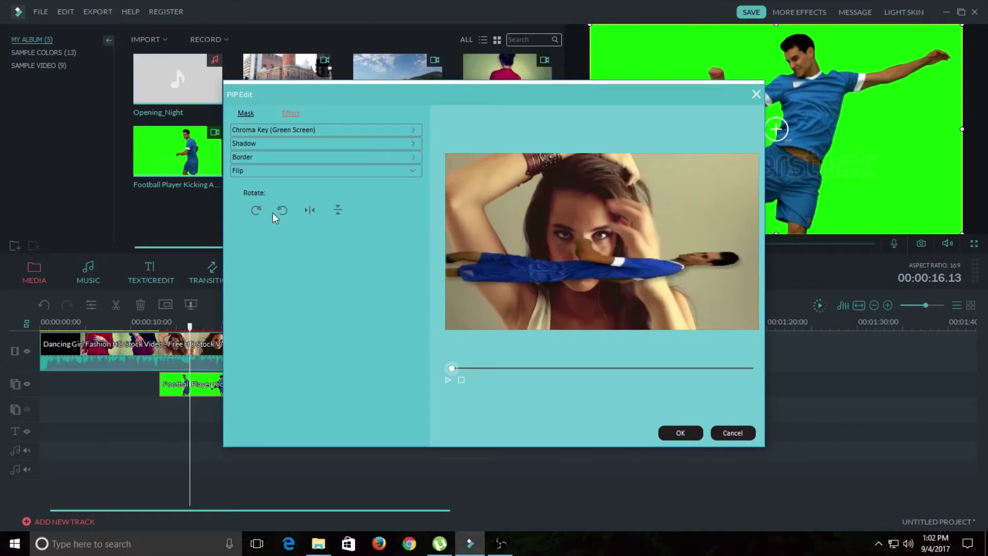
left_click(309, 212)
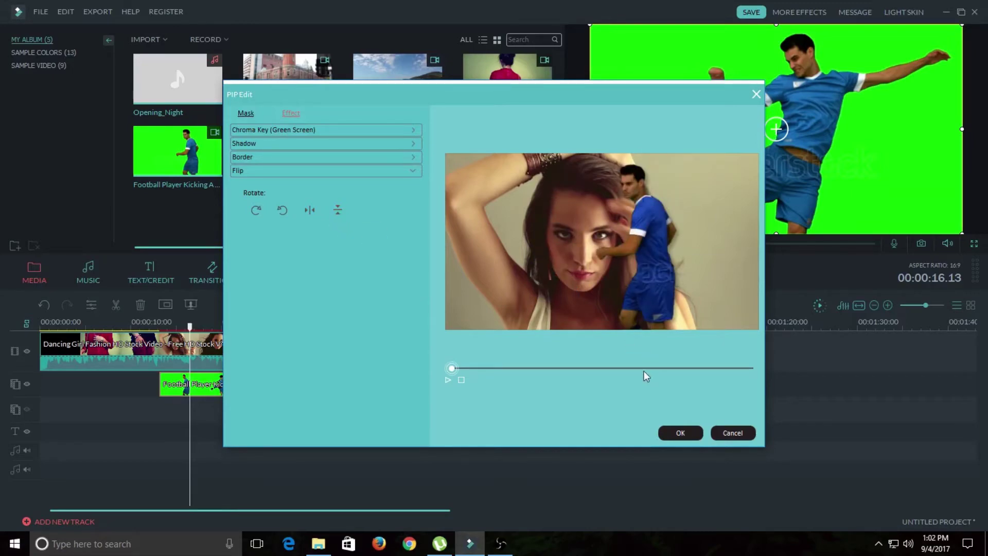
left_click(678, 433)
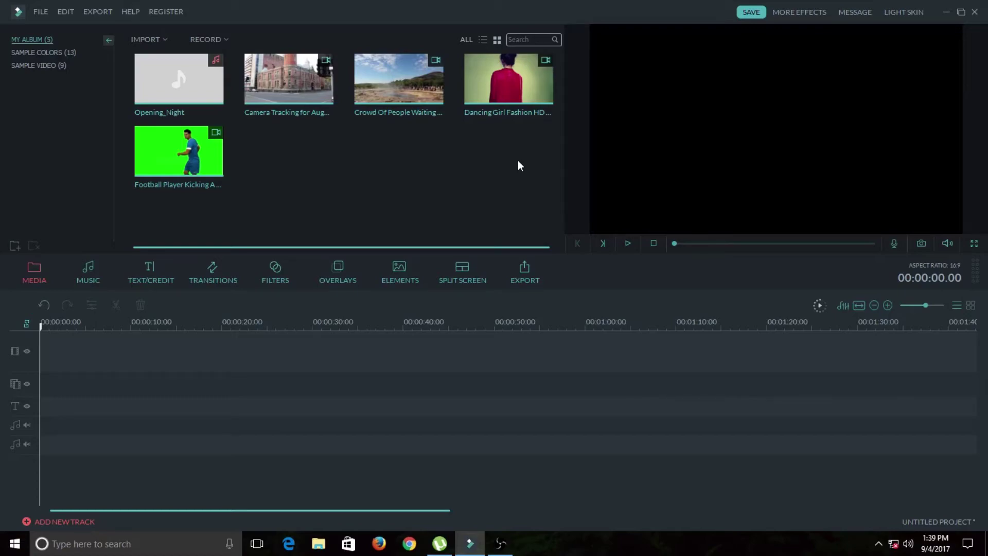
Place the Crowd Of People clip at the start of the empty video track and open its Pan & Zoom settings
left_click(377, 76)
left_click_drag(377, 75, 101, 353)
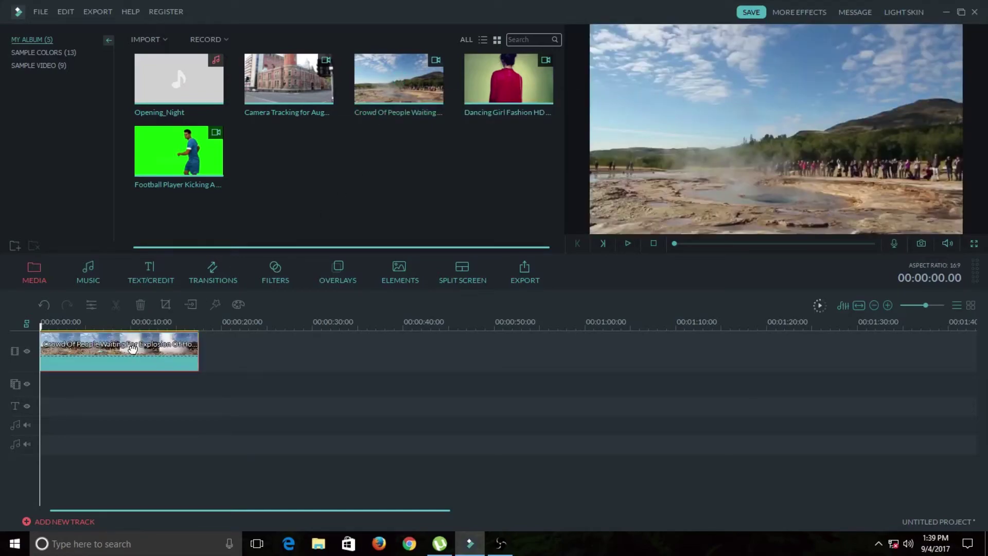
left_click(166, 304)
left_click(515, 120)
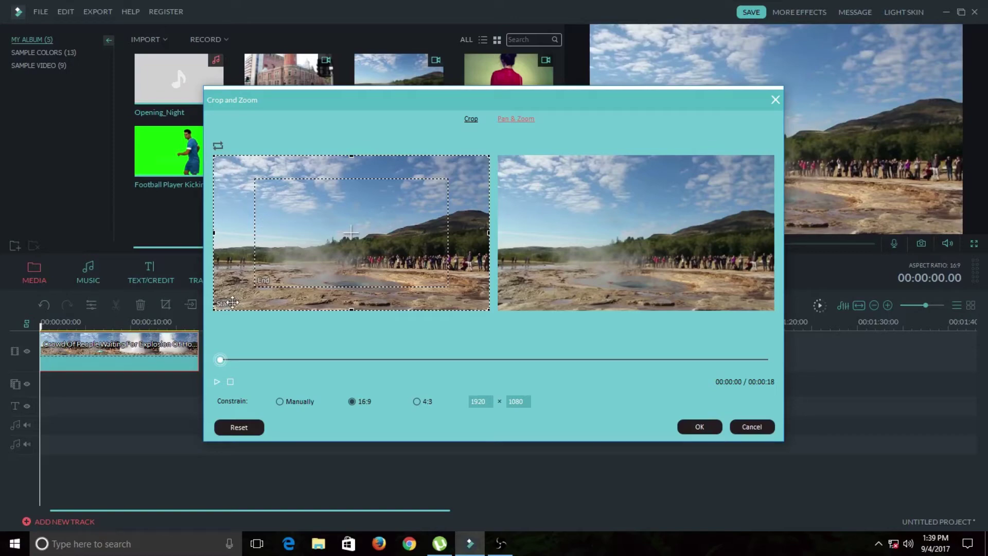
Shrink the Pan & Zoom end frame to 749 × 421 and position it over the people beside the geyser
left_click(307, 246)
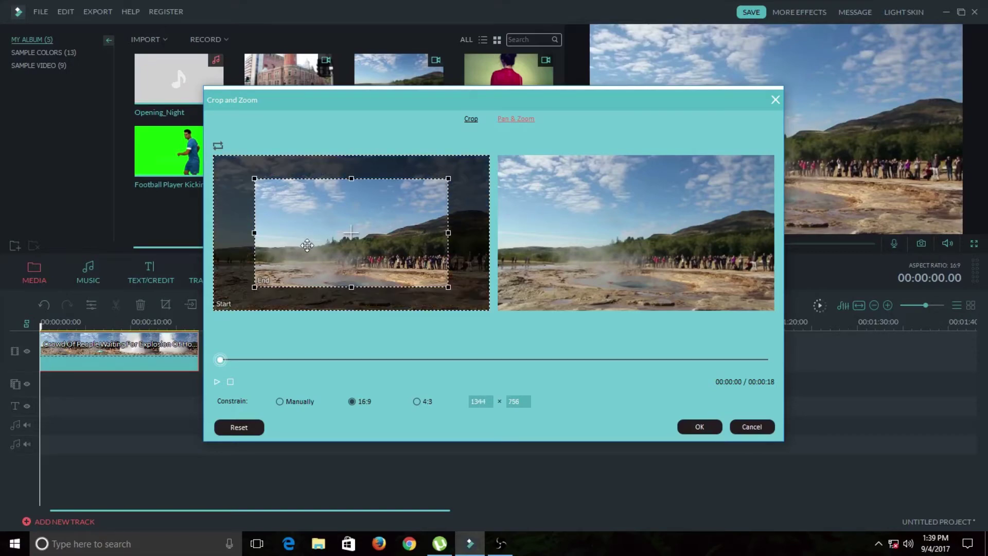
left_click(233, 290)
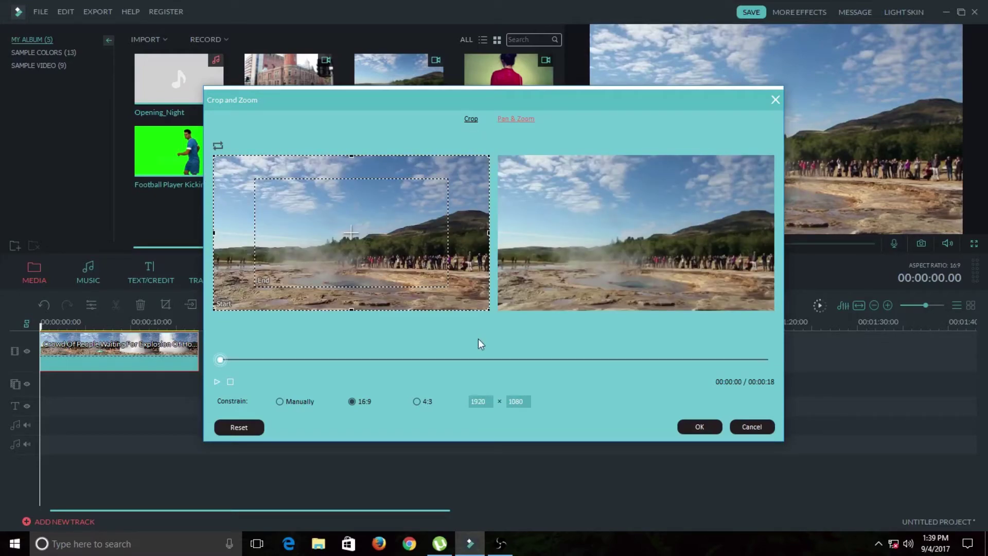
left_click(335, 236)
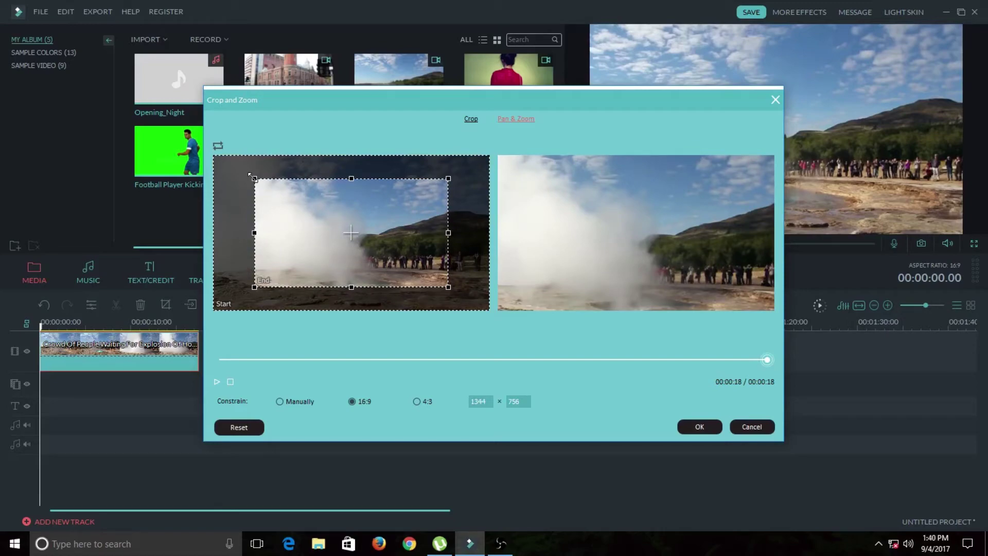
left_click_drag(251, 176, 430, 271)
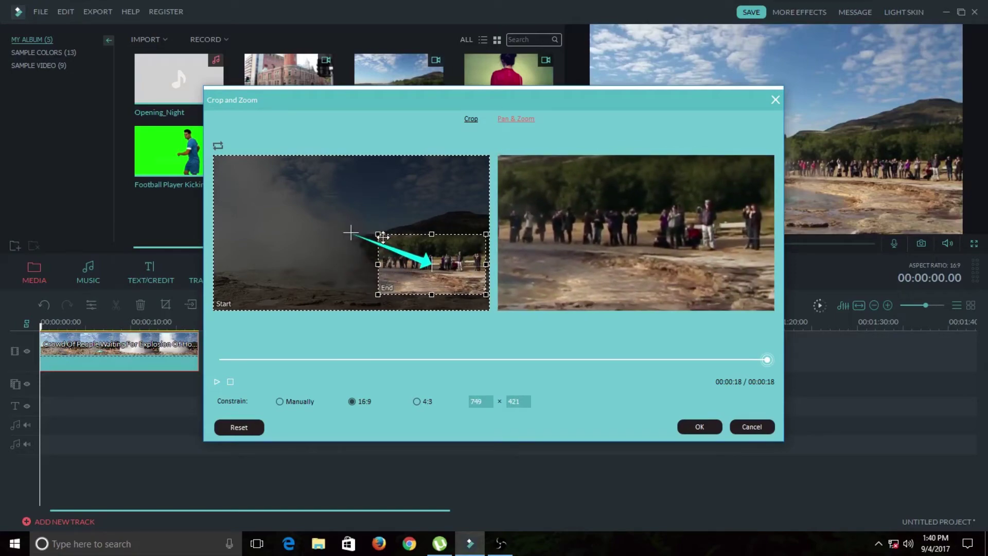
Resize the Pan & Zoom end frame to 763 × 429 and keep it over the people beside the geyser
mouse_move(381, 228)
left_mouse_down()
mouse_move(339, 212)
mouse_move(367, 227)
left_mouse_up()
left_click_drag(412, 276, 410, 273)
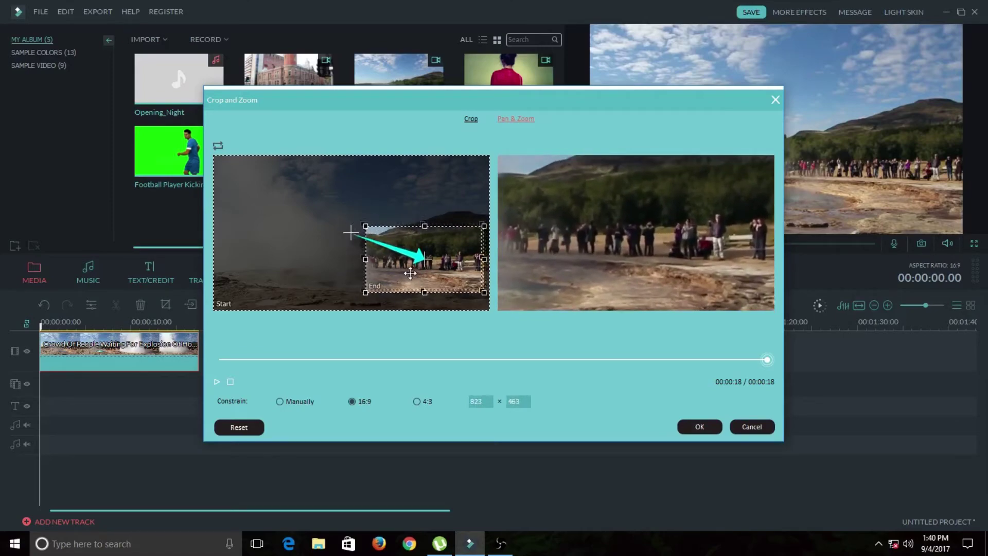
left_click_drag(365, 225, 375, 227)
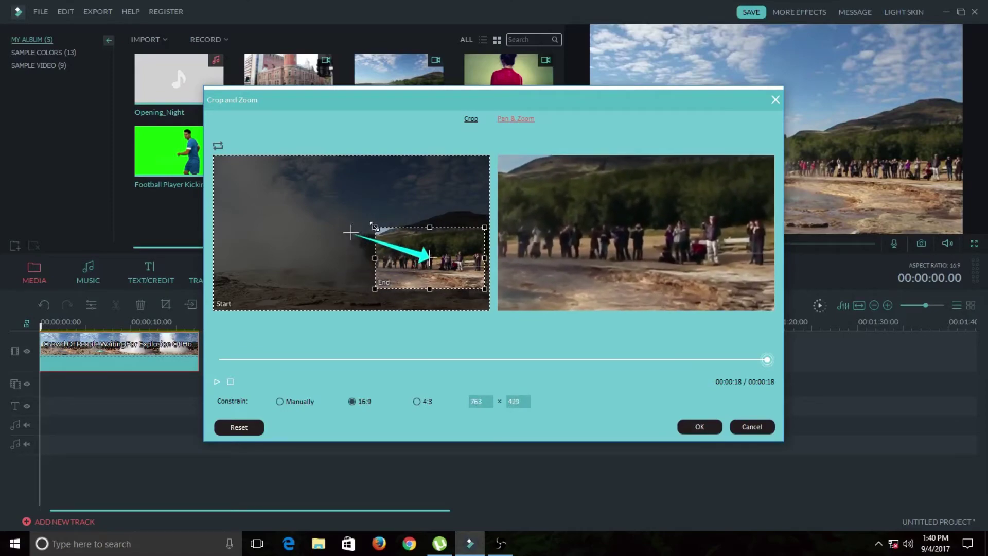
Preview the zoom on the Crowd Of People clip, swap the start and end areas, and preview the reversed motion
left_click(217, 382)
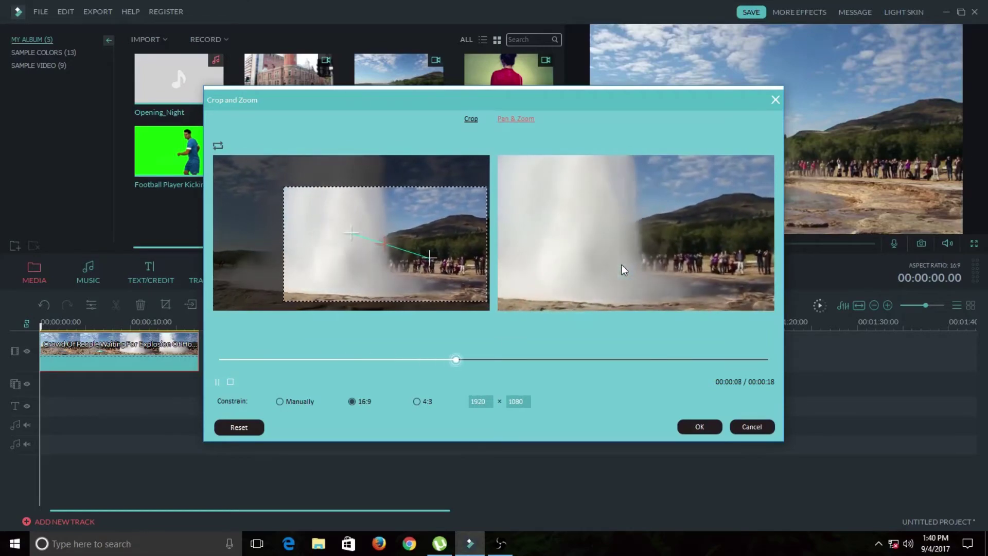
left_click(218, 382)
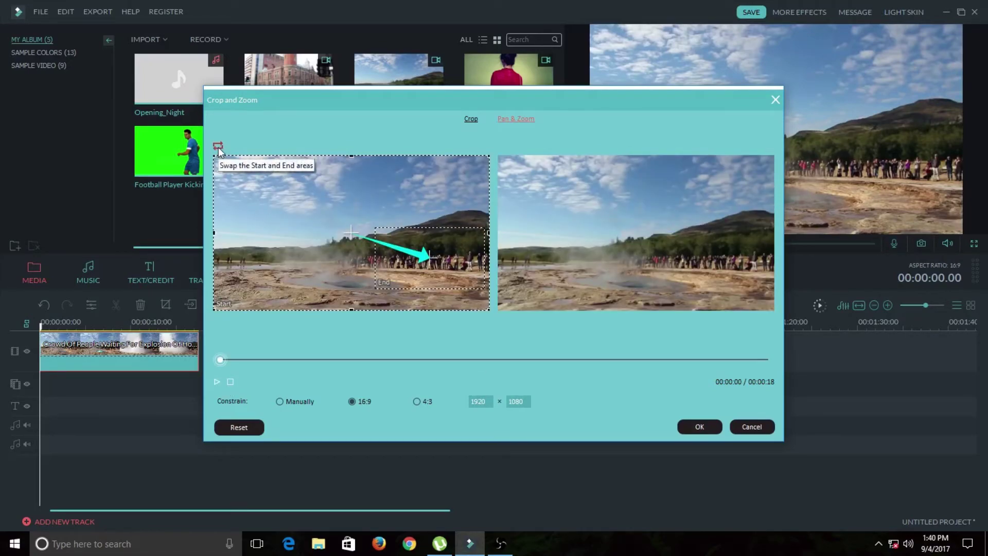
left_click(218, 147)
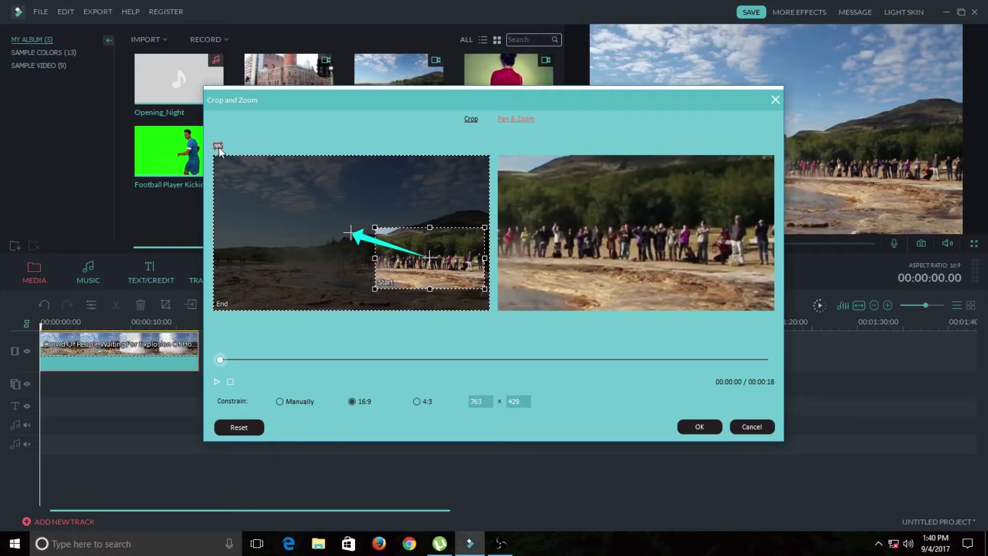
left_click(217, 382)
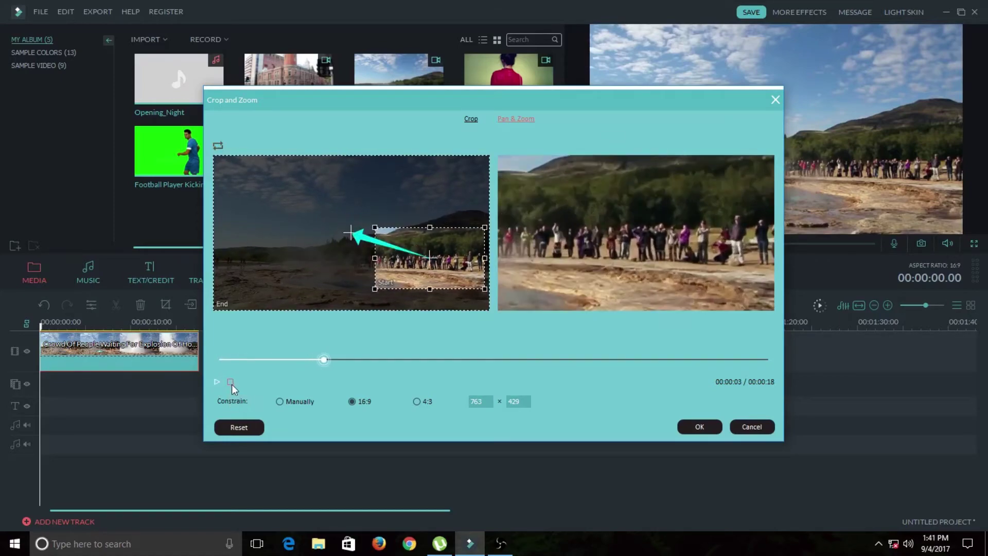
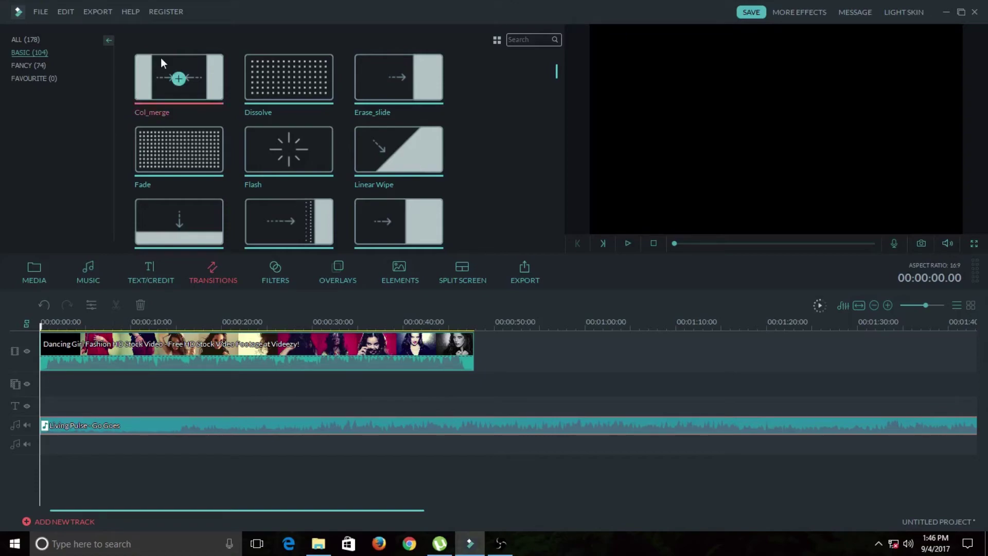
Add the Crowd Of People and Camera Tracking clips to the video track, in that order, after the Dancing Girl clip
left_click(34, 268)
left_click_drag(369, 74, 520, 353)
left_click_drag(269, 74, 619, 366)
Apply the Grid_zoom_out transition between the Crowd Of People and Camera Tracking clips and play it back
left_click(213, 277)
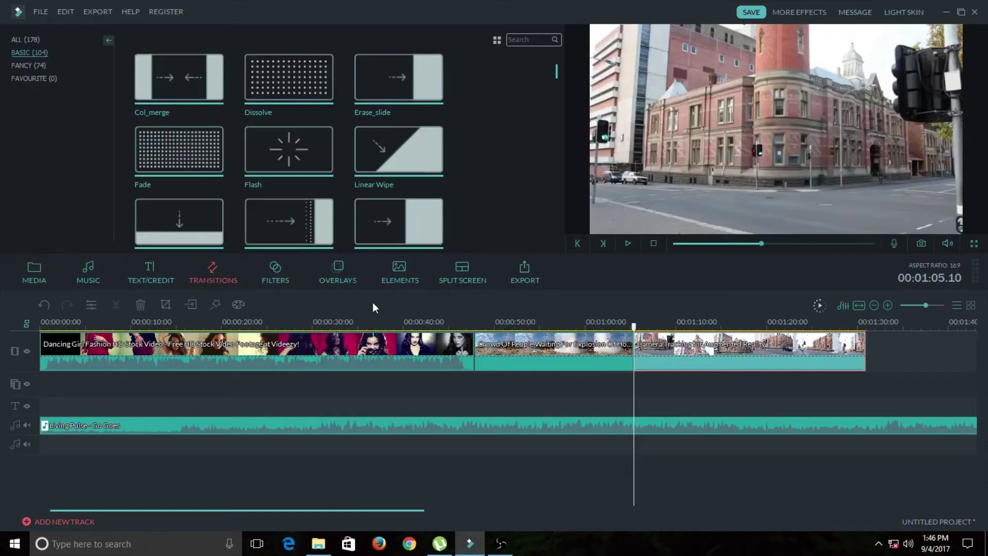
left_click(23, 39)
scroll(258, 144, "down", 8)
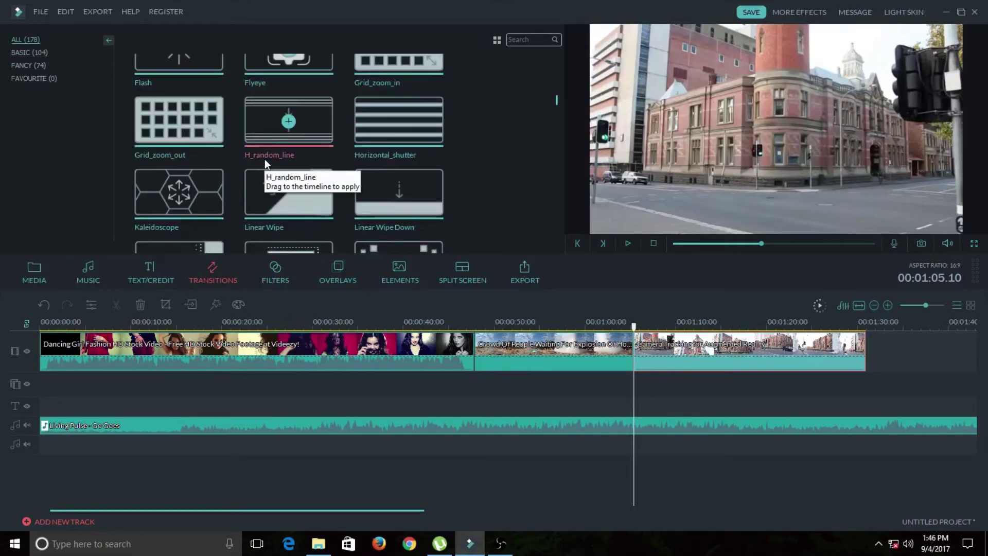
left_click_drag(153, 115, 633, 351)
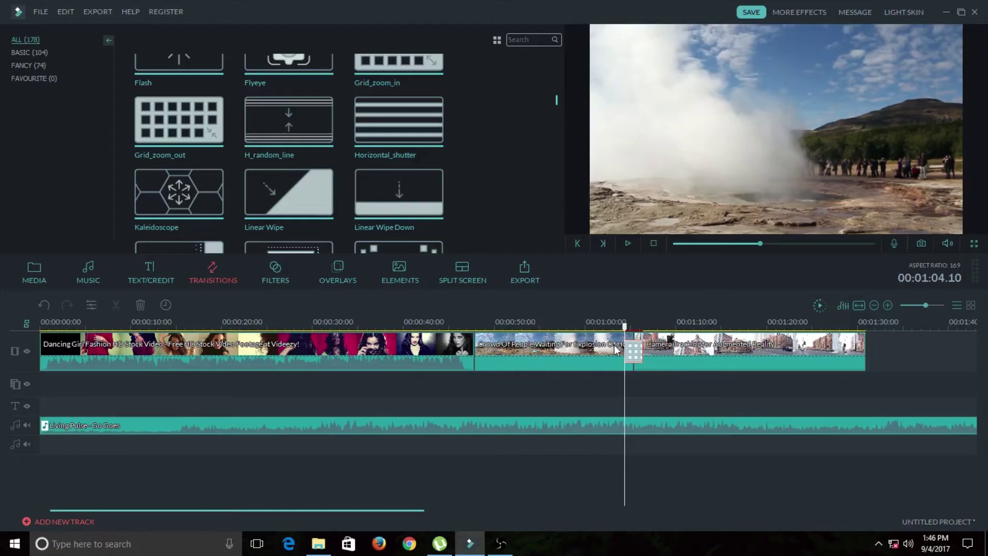
key("space")
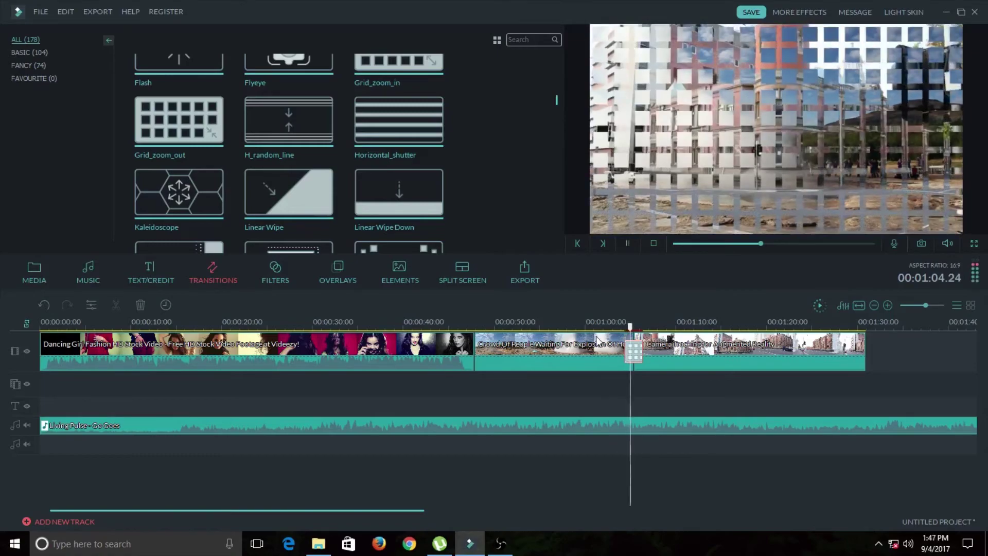
key("space")
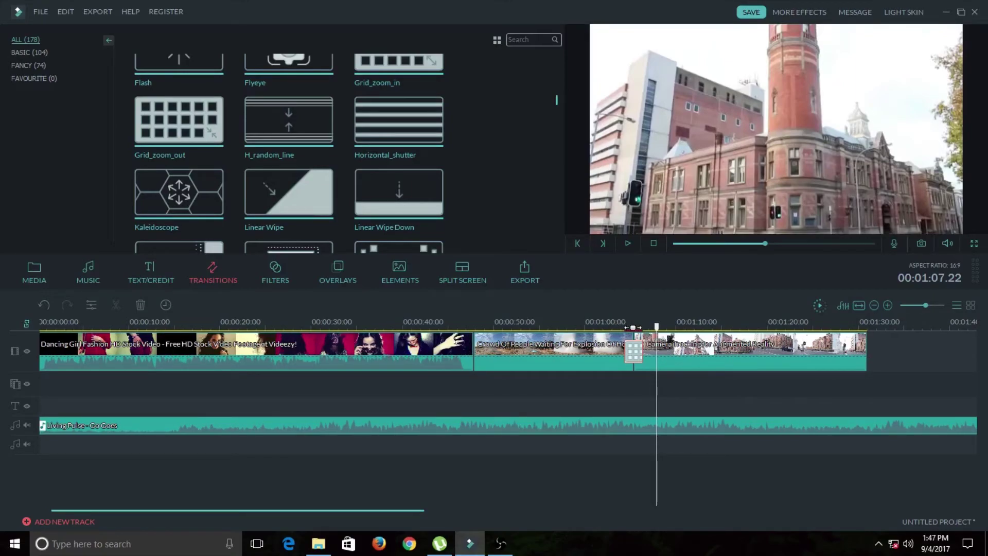
Replace the Grid_zoom_out transition between the Crowd Of People and Camera Tracking clips with Linear Wipe
left_click(617, 325)
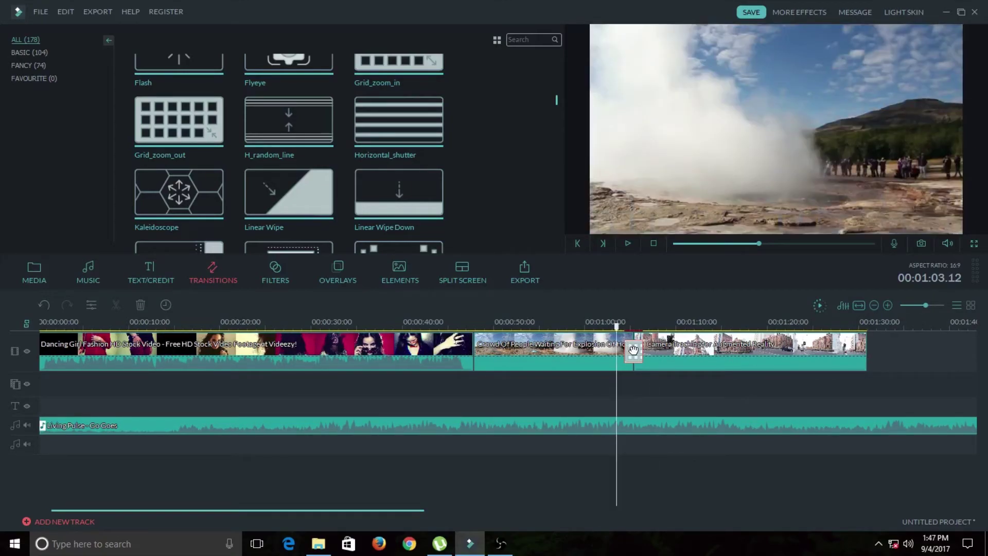
key("Delete")
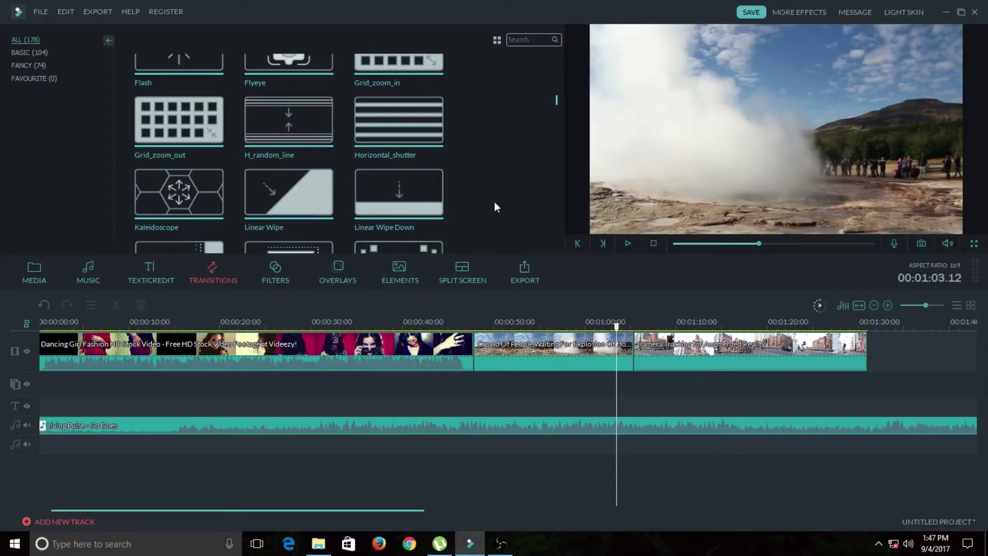
left_click_drag(289, 191, 629, 351)
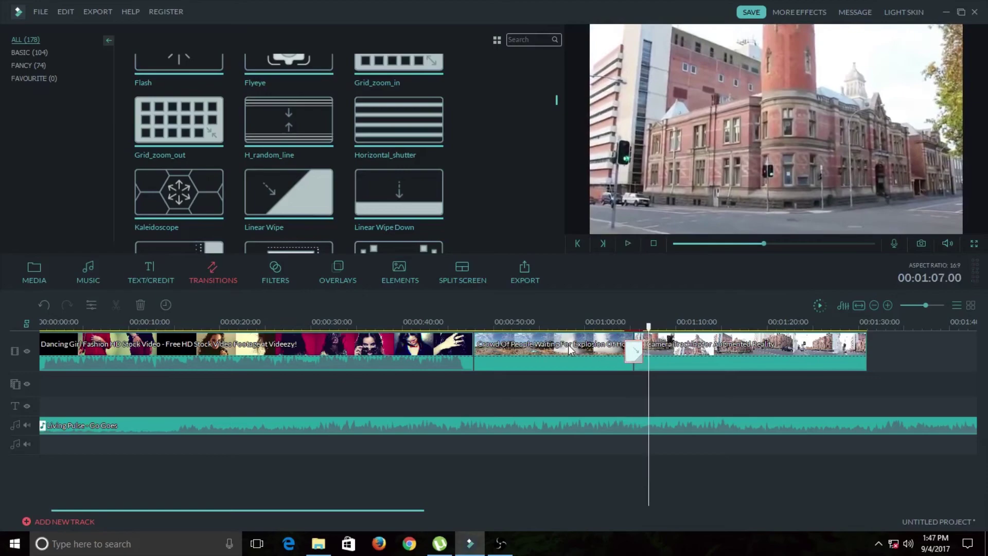
Look through the available filters, overlays and elements, including the badge and hand-drawn elements
left_click(272, 273)
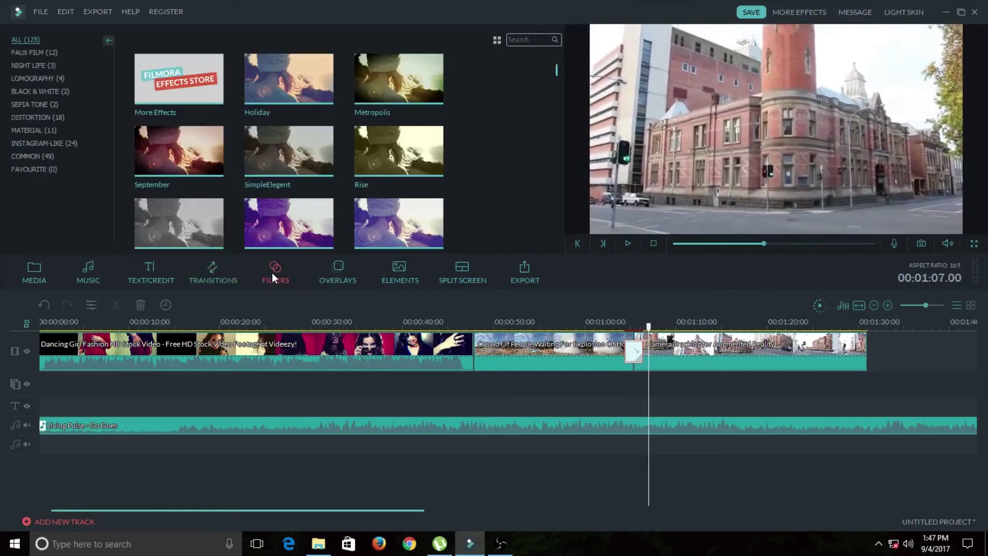
left_click(334, 273)
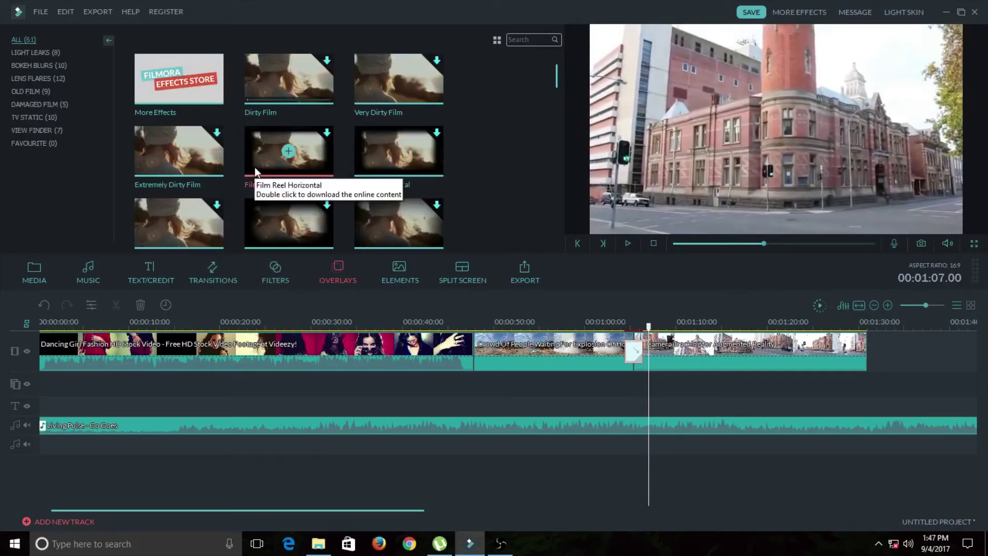
left_click(408, 274)
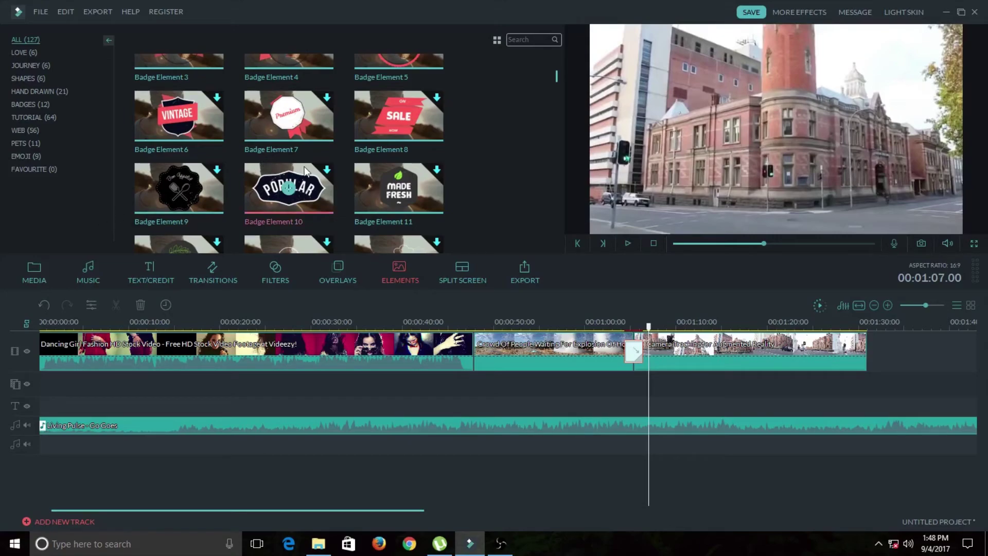
scroll(498, 107, "down", 3)
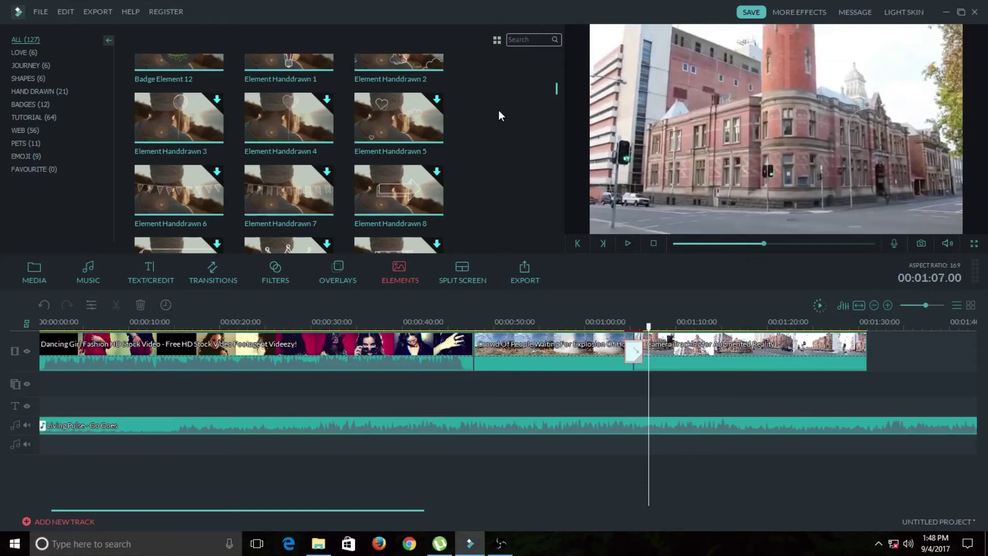
scroll(499, 110, "down", 2)
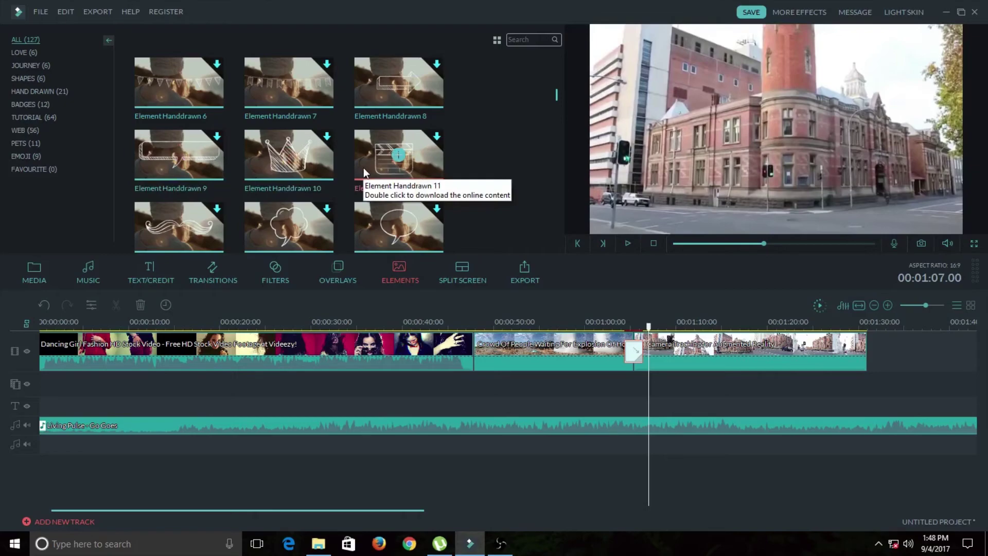
Insert a two-pane split screen with a slanted divider between the Dancing Girl and Crowd Of People clips
left_click(475, 350)
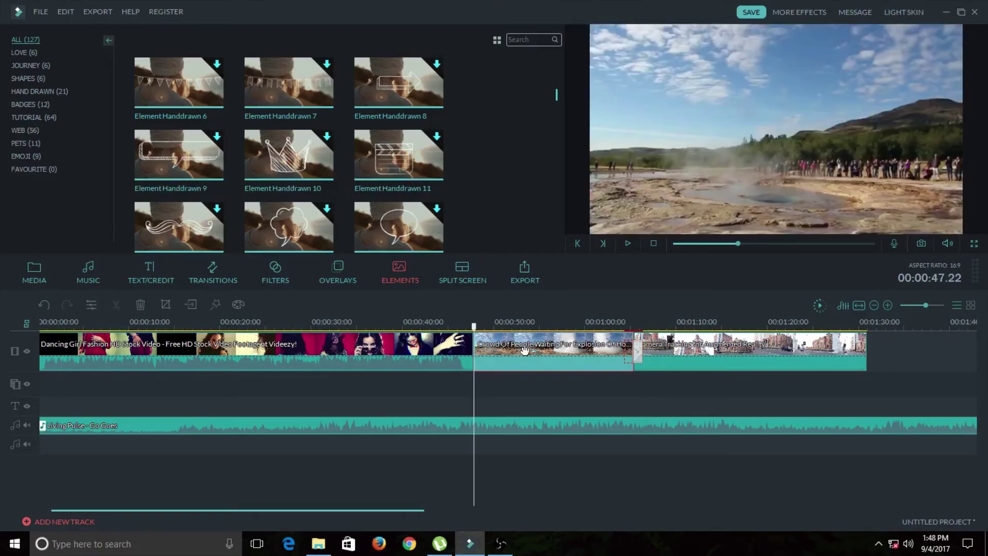
left_click(471, 280)
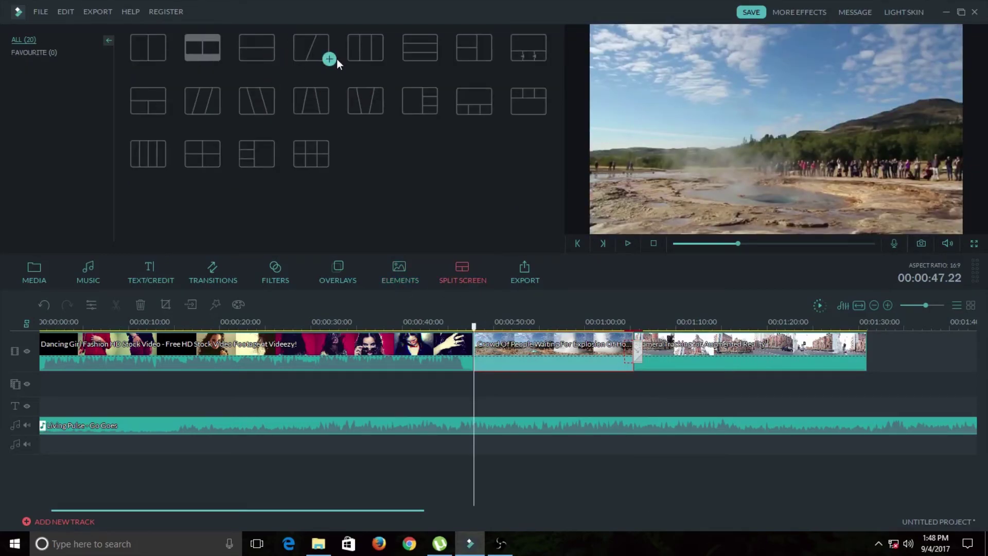
left_click(307, 49)
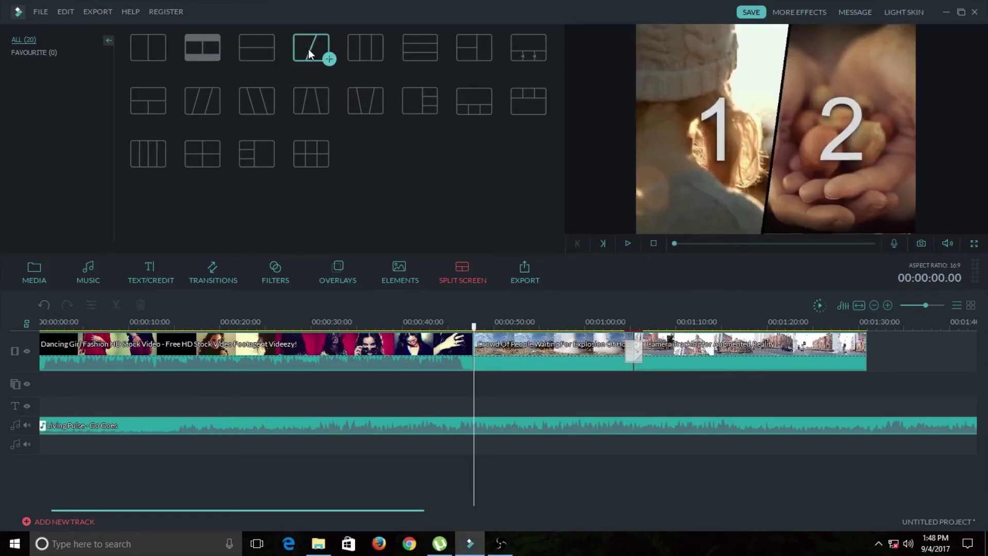
left_click(329, 58)
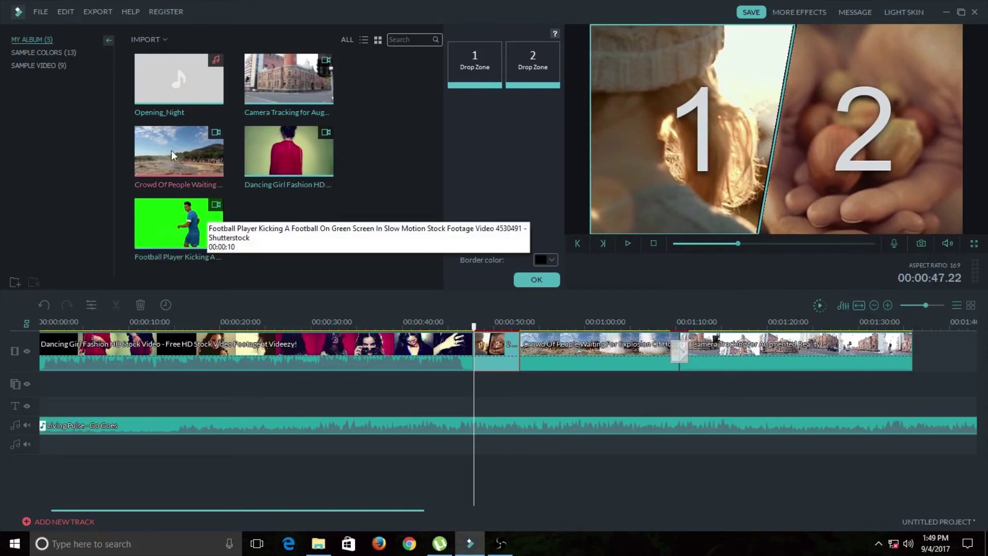
Fill split-screen drop zone 1 with the Crowd Of People clip and zone 2 with the Dancing Girl clip, and play the result
left_click_drag(168, 149, 473, 67)
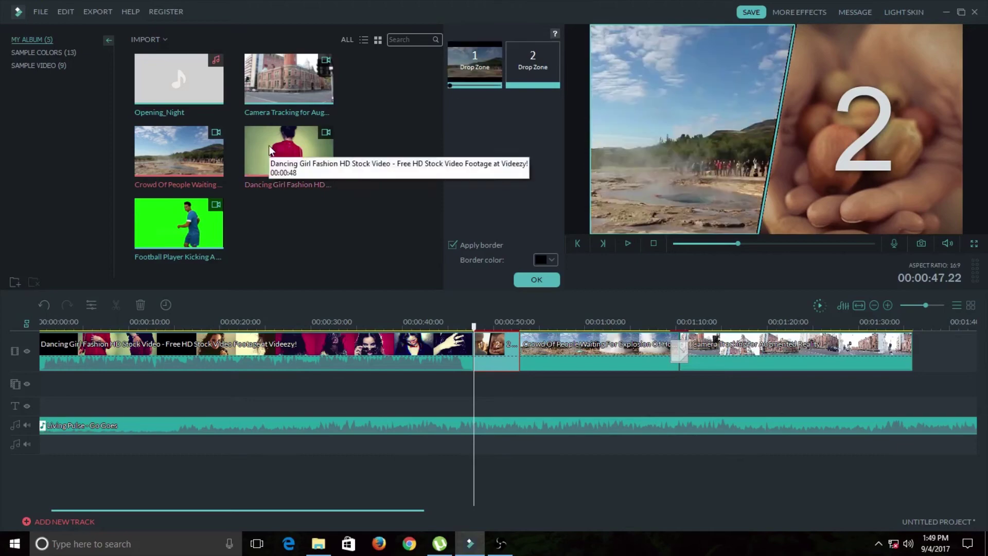
left_click_drag(246, 154, 488, 202)
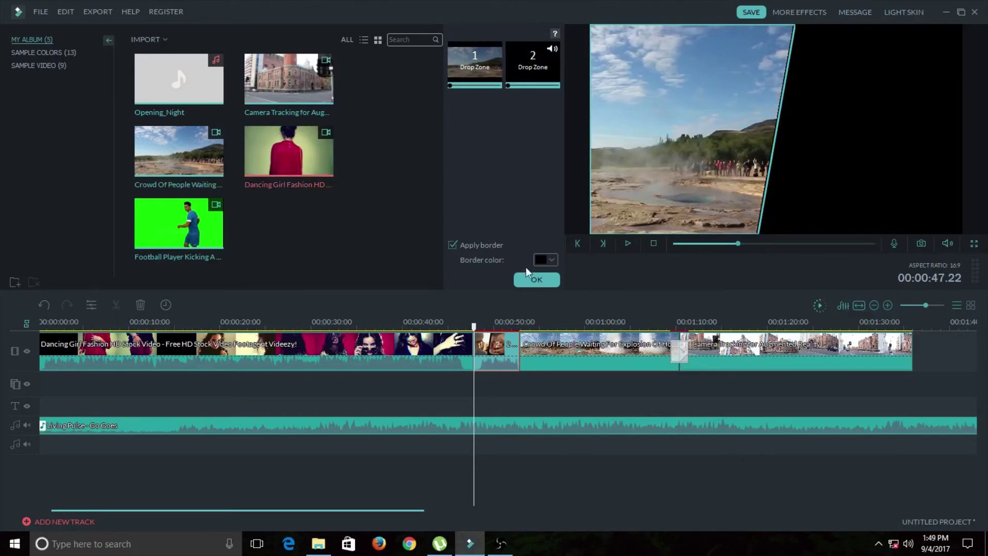
left_click(537, 280)
key("space")
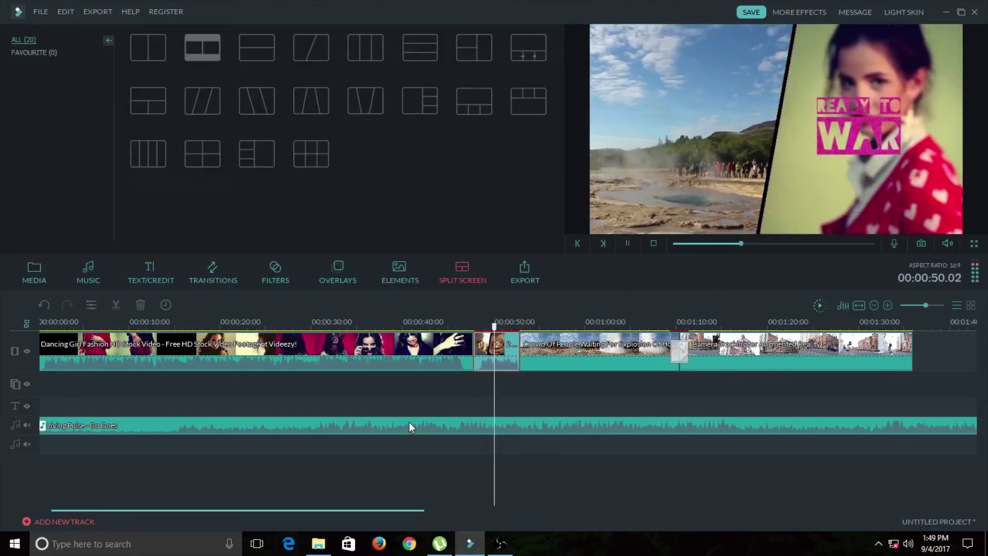
key("space")
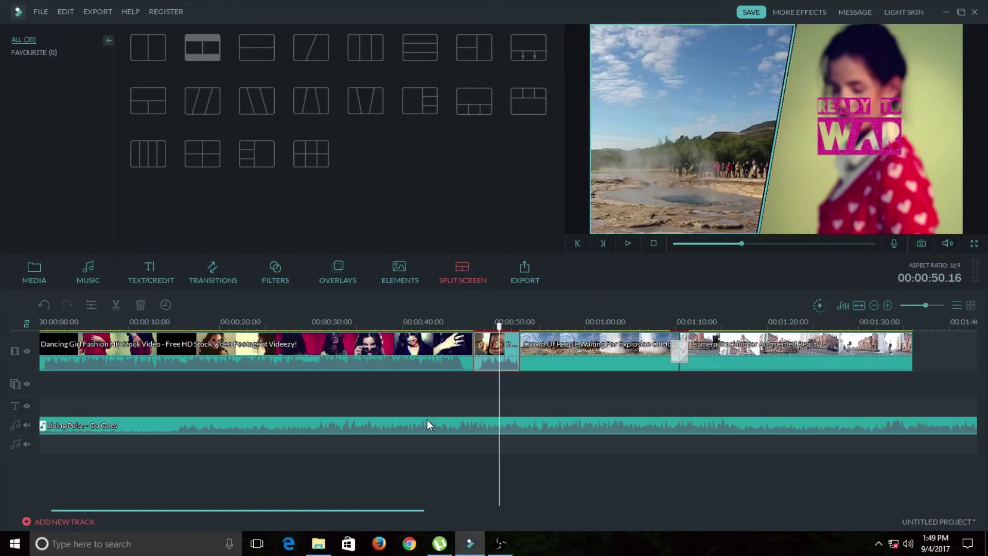
Review the export options for file formats, devices, YouTube, Facebook, Vimeo and DVD, and close them without exporting
left_click(524, 275)
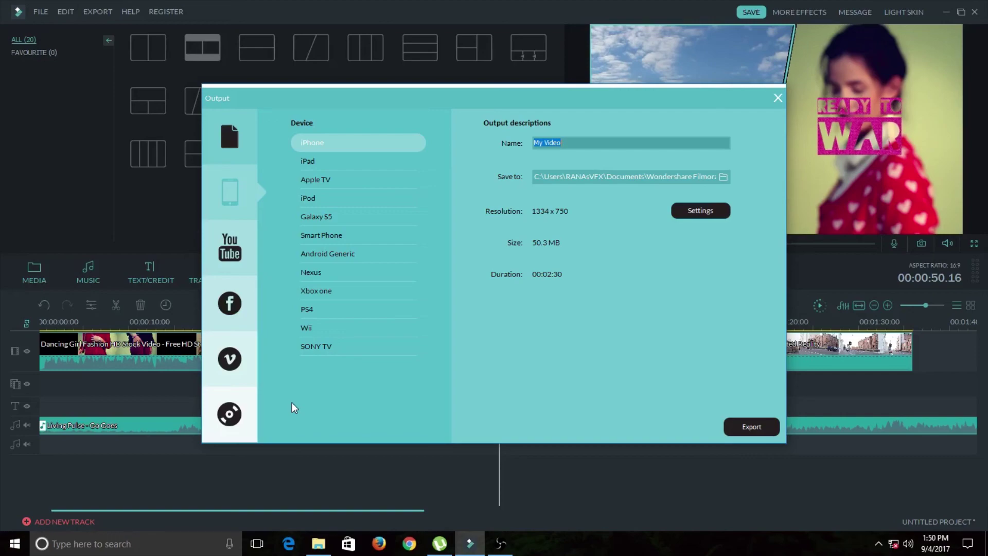
left_click(725, 178)
key("Return")
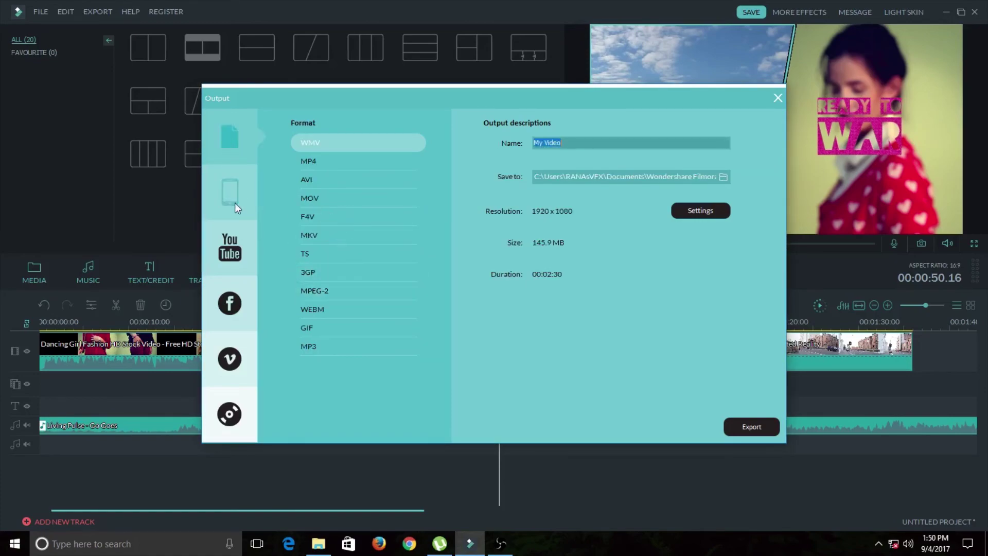
left_click(233, 203)
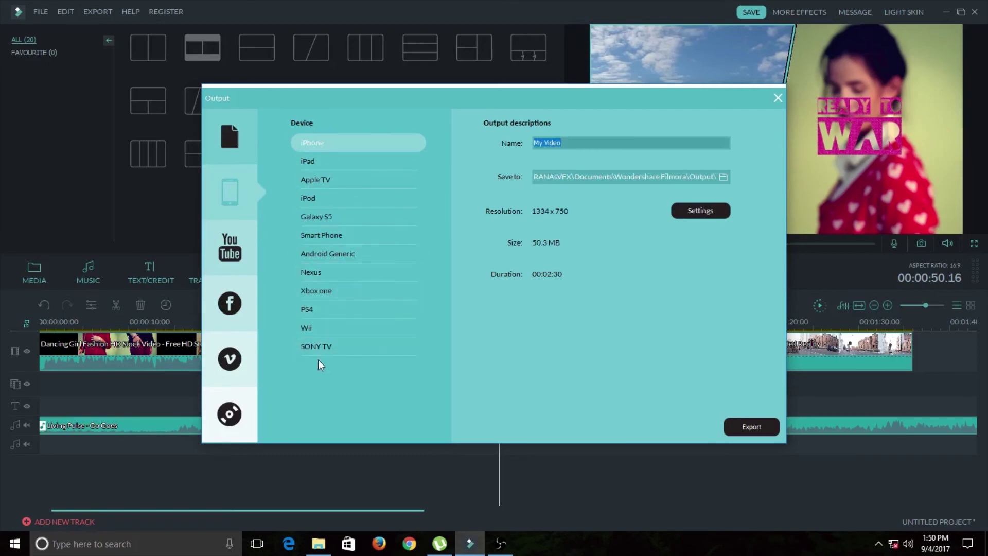
left_click(239, 255)
left_click(237, 304)
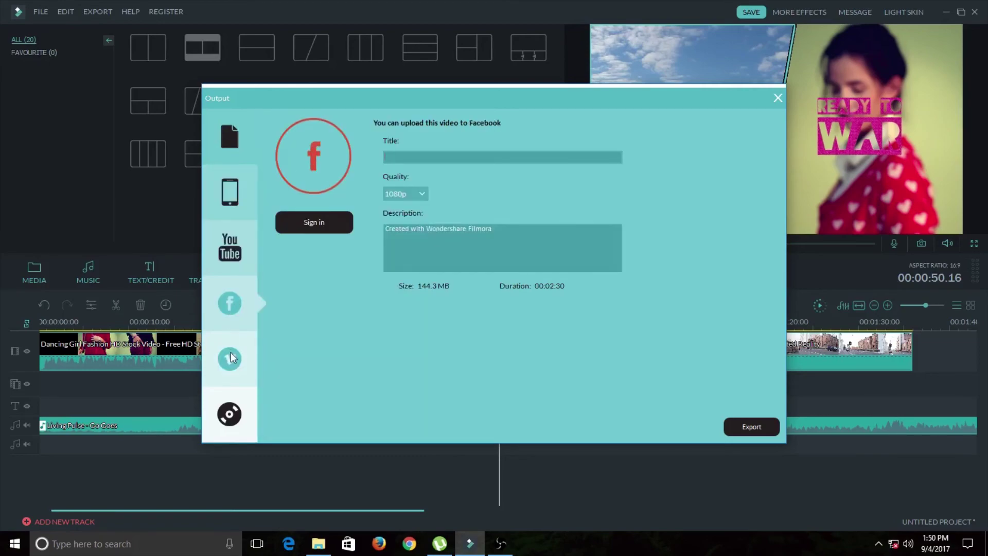
left_click(230, 358)
left_click(220, 407)
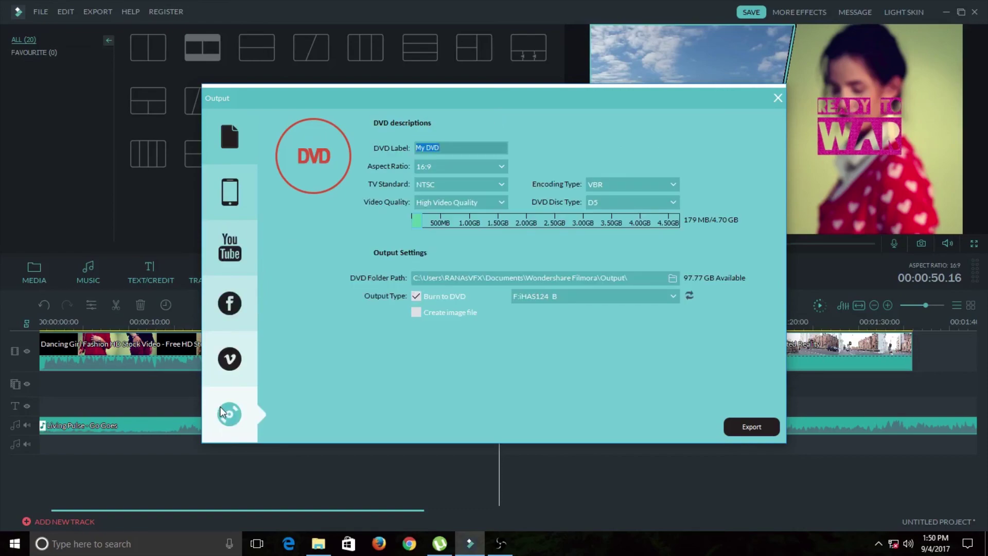
left_click(230, 192)
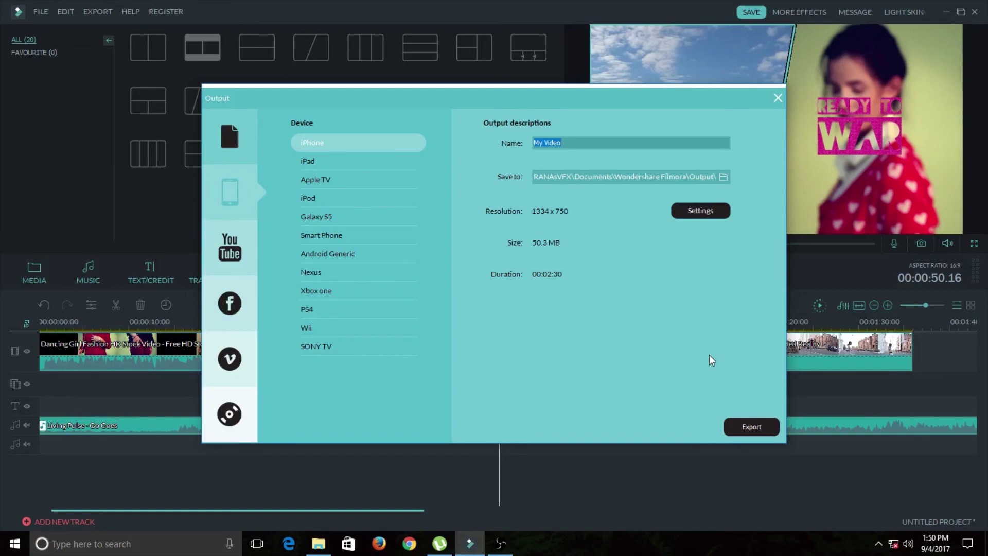
left_click(778, 98)
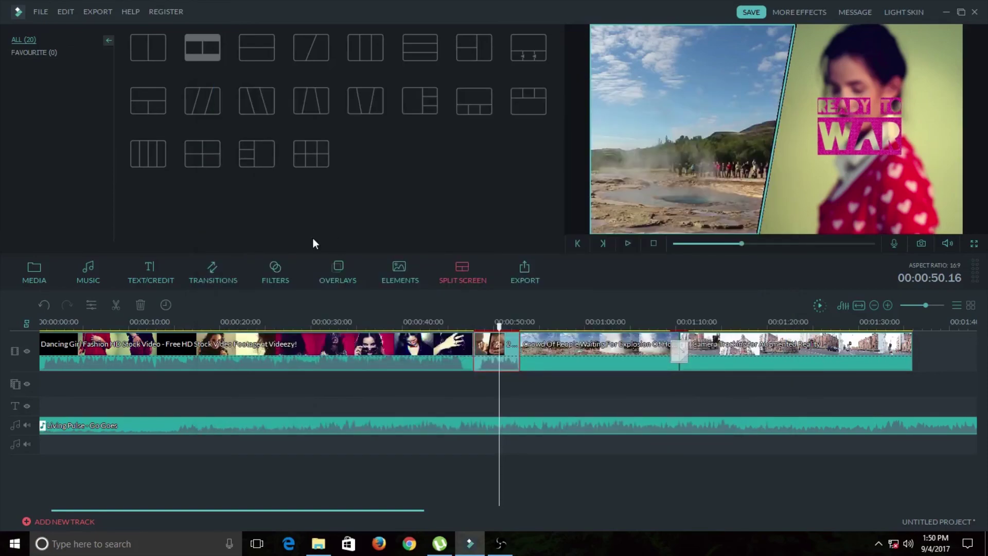